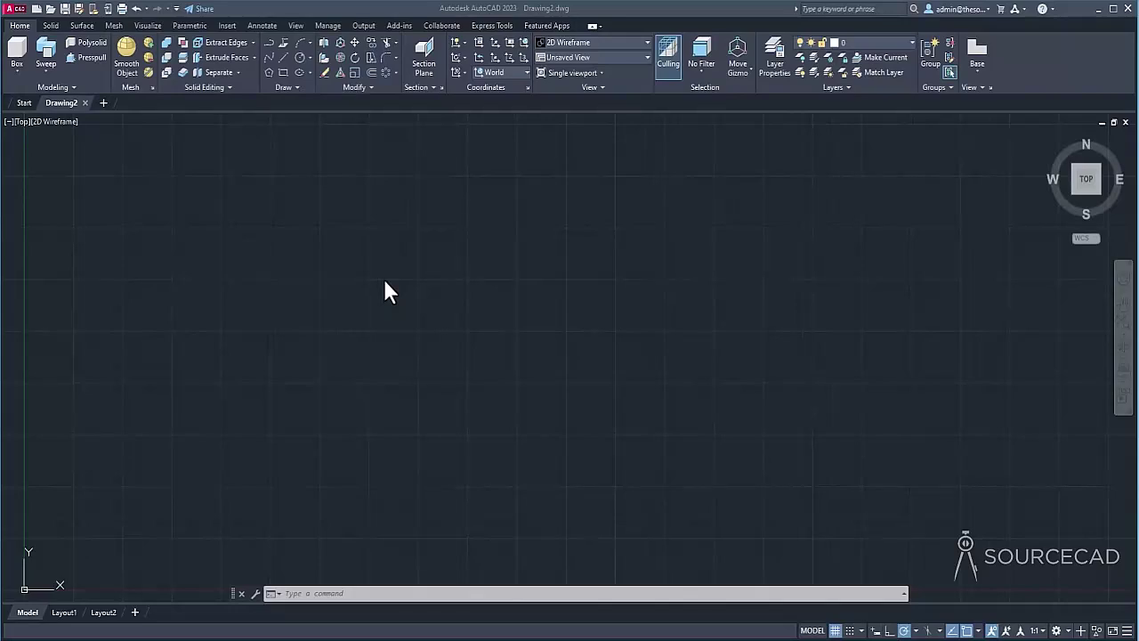
Step: Switch to the 3D Modeling workspace and set units to Millimeters with 0.00 length precision
{"action": "left_click", "coordinate": [1067, 630]}
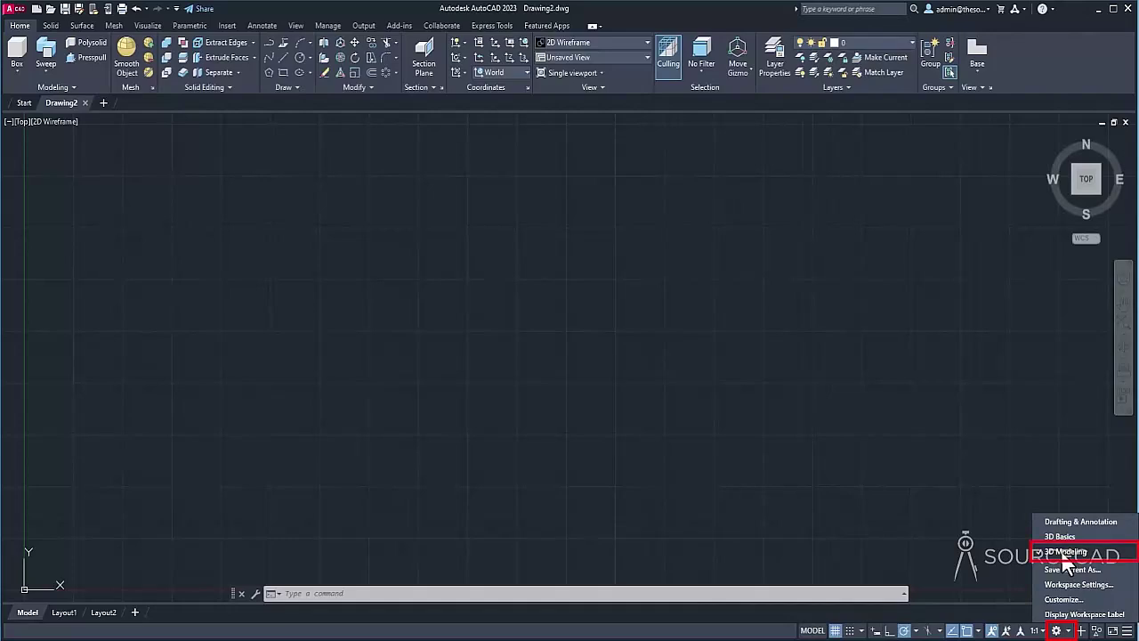
{"action": "left_click", "coordinate": [1061, 551]}
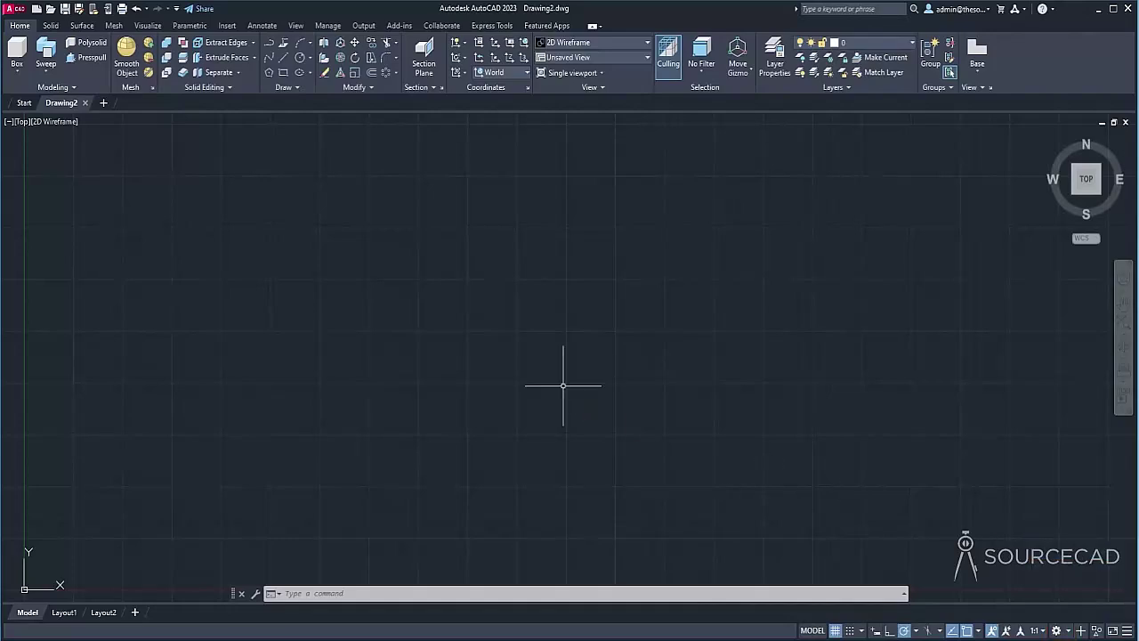
{"action": "type", "text": "UN"}
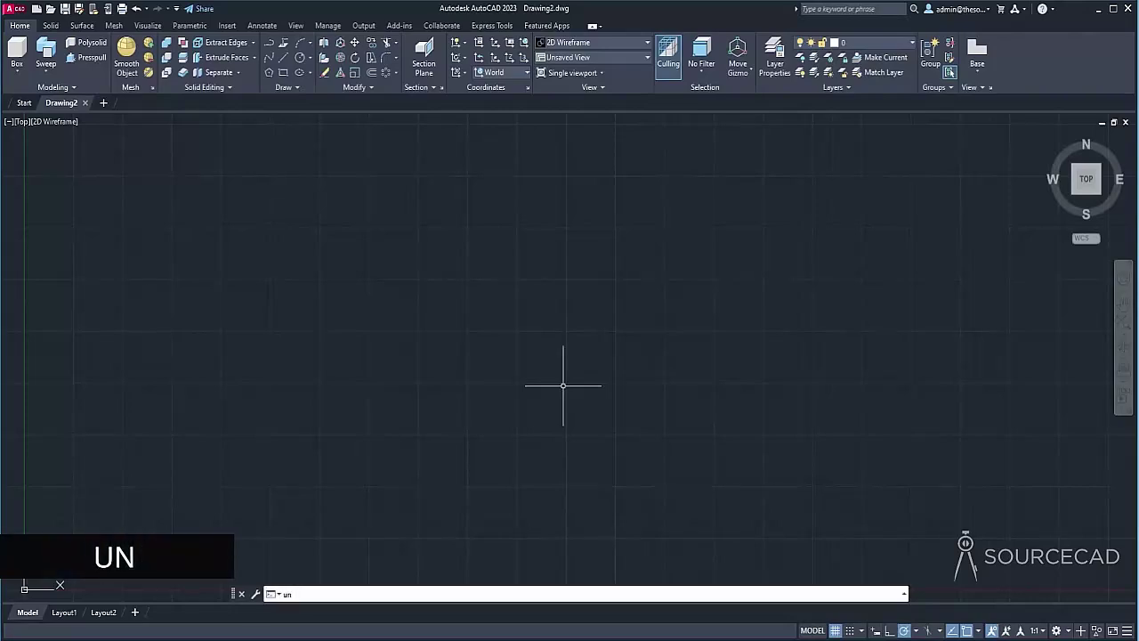
{"action": "key", "text": "Return"}
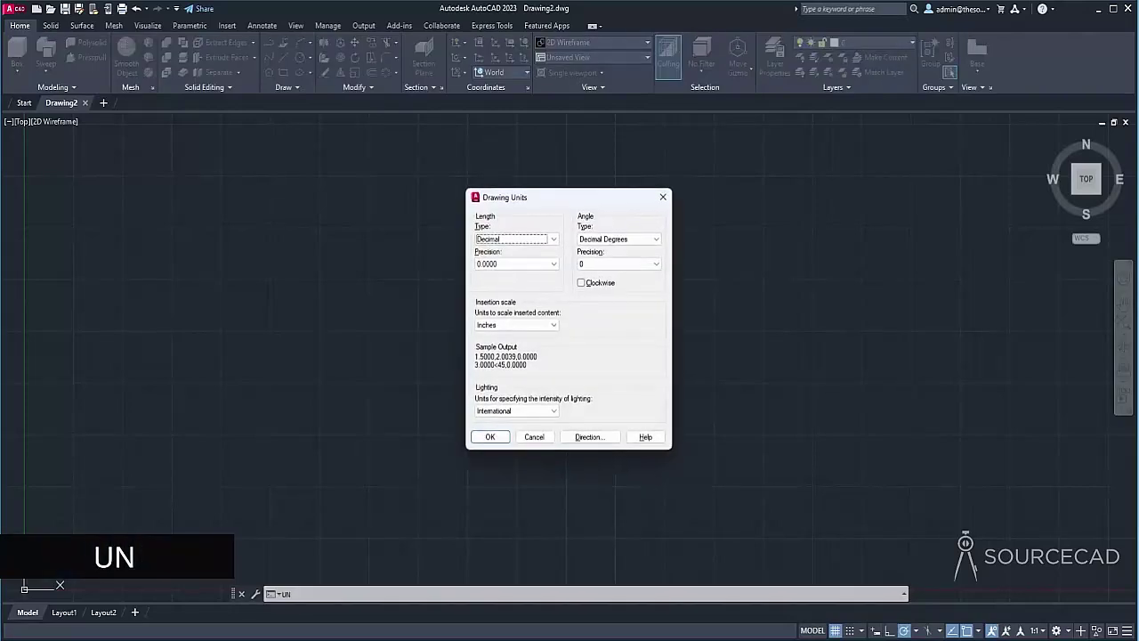
{"action": "left_click", "coordinate": [513, 326]}
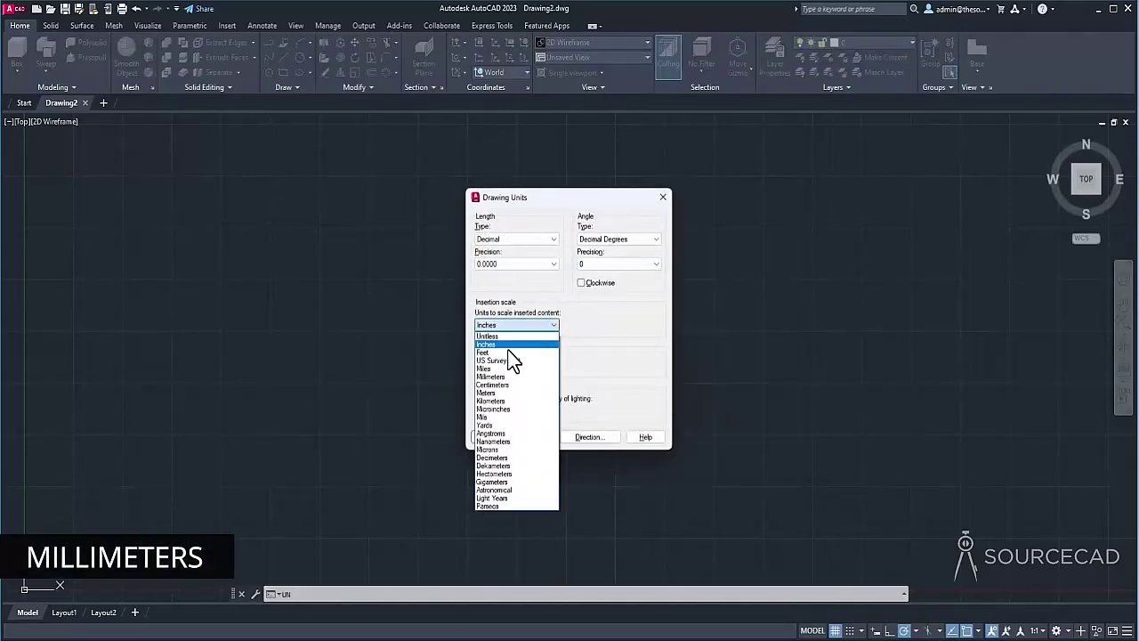
{"action": "left_click", "coordinate": [506, 377]}
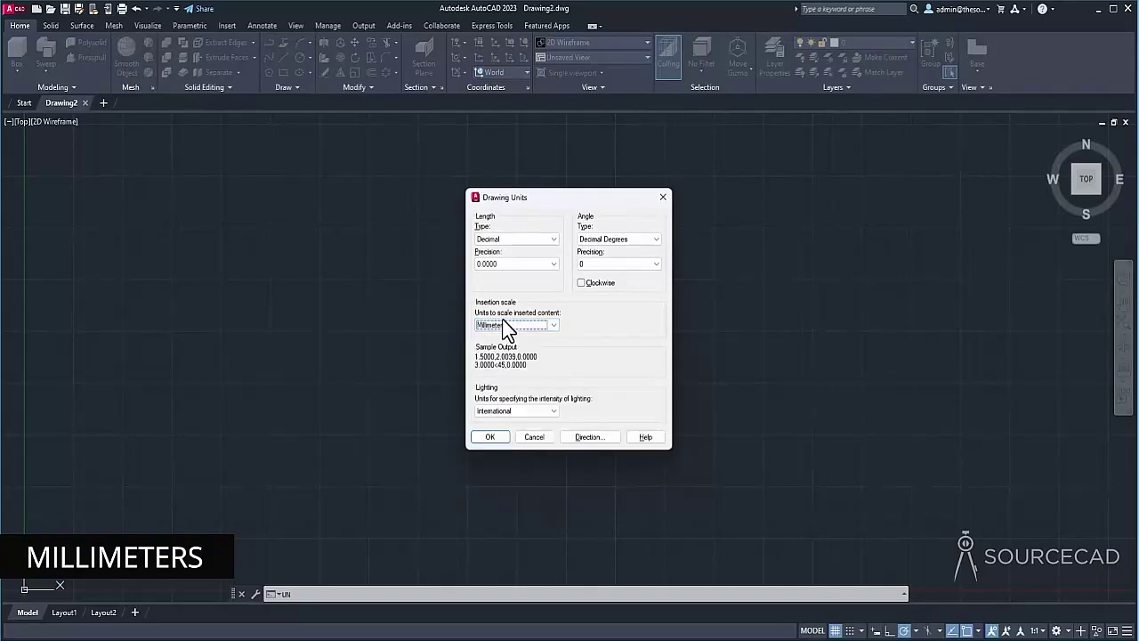
{"action": "left_click", "coordinate": [504, 265]}
{"action": "left_click", "coordinate": [504, 290]}
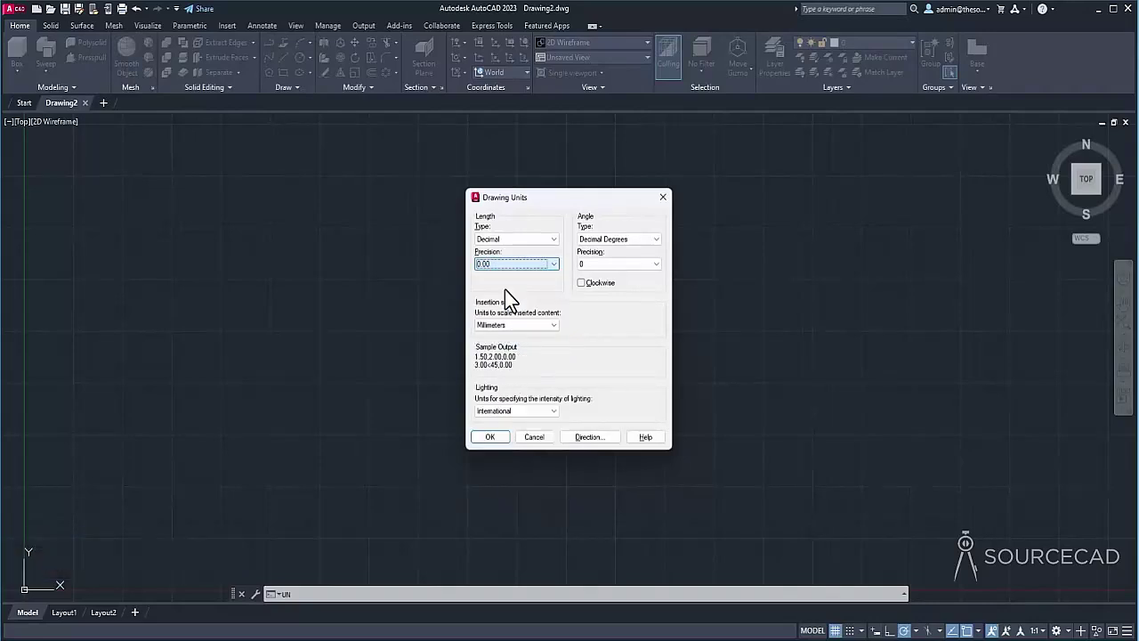
{"action": "left_click", "coordinate": [490, 437]}
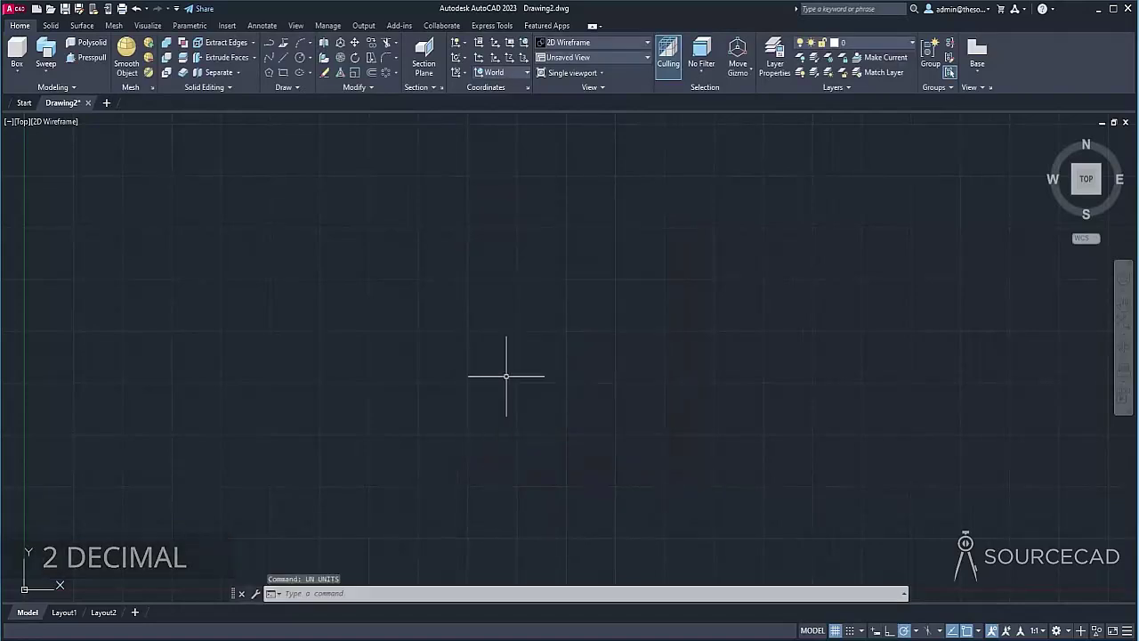
Step: Draw a circle of radius 22.5 and check its size in Quick Properties
{"action": "left_click", "coordinate": [300, 57]}
{"action": "left_click", "coordinate": [504, 323]}
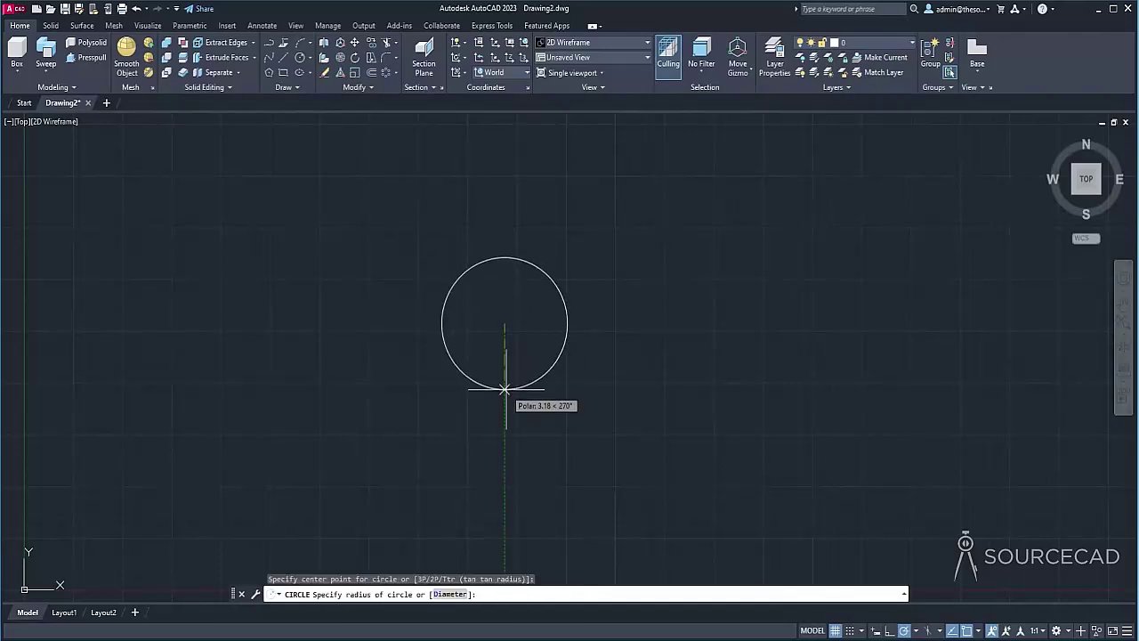
{"action": "type", "text": "22.5"}
{"action": "key", "text": "Return"}
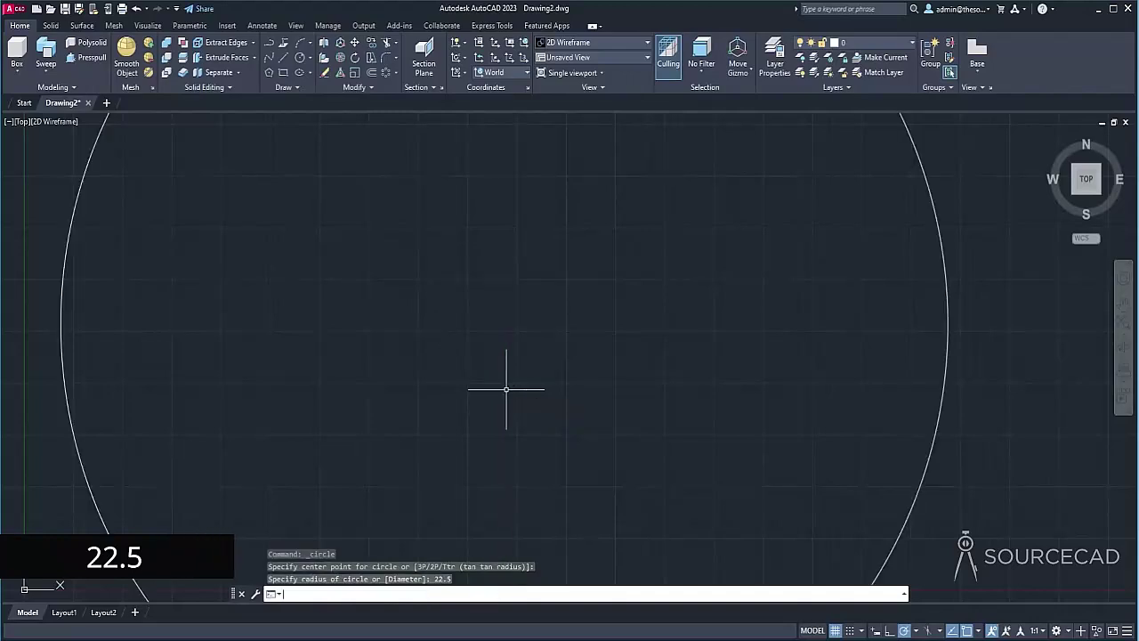
{"action": "scroll", "coordinate": [506, 389], "scroll_direction": "down", "scroll_amount": 6}
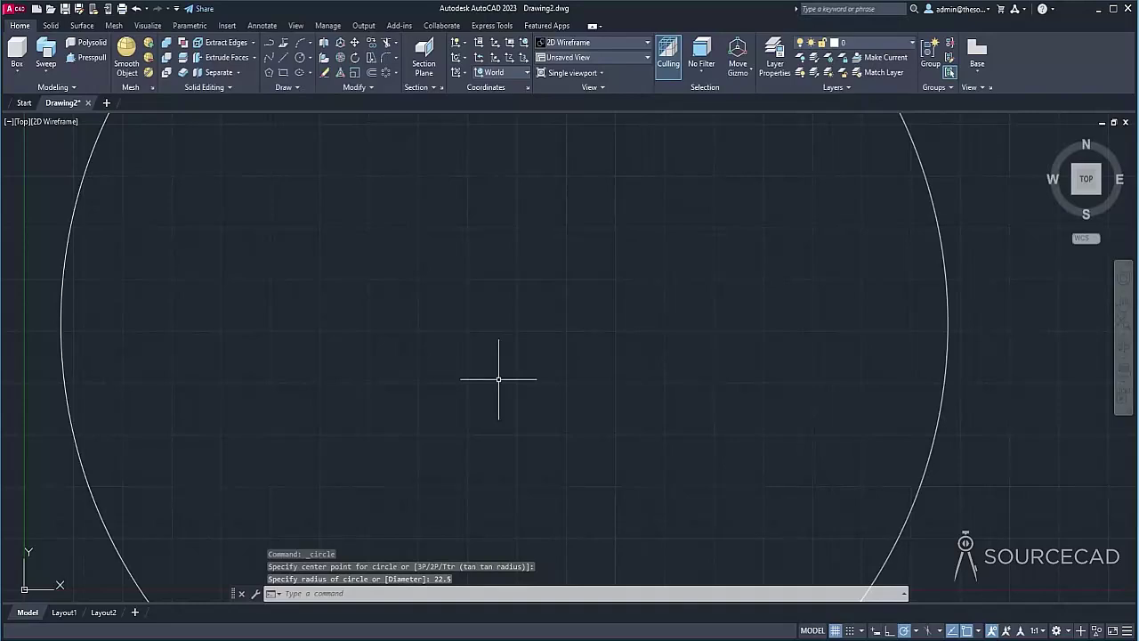
{"action": "left_click", "coordinate": [580, 287]}
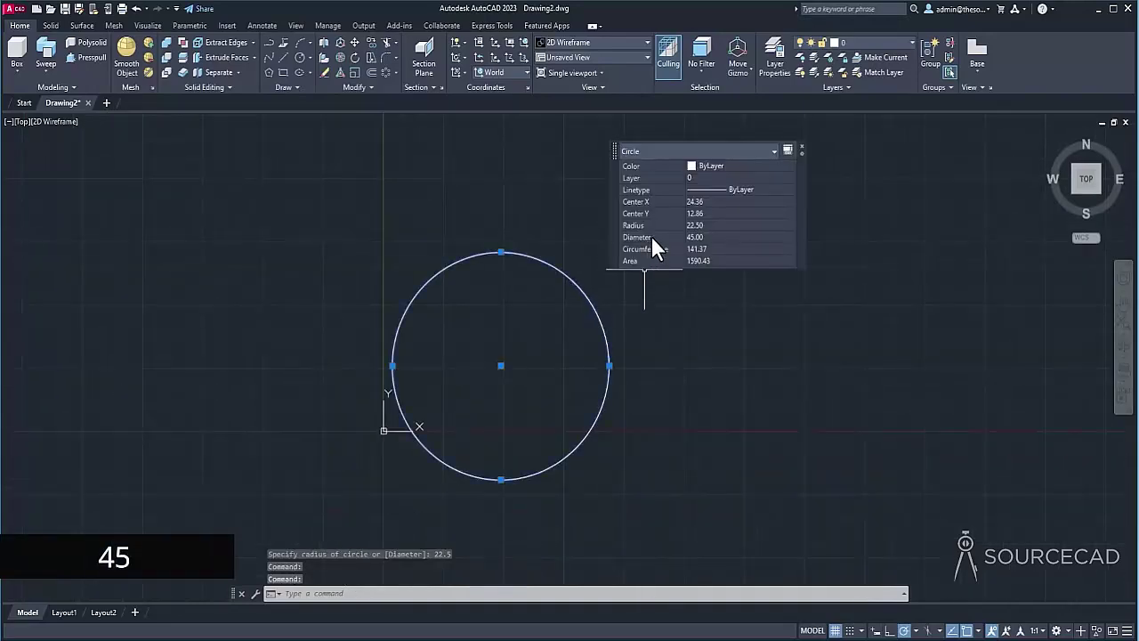
{"action": "left_click", "coordinate": [801, 150]}
{"action": "key", "text": "Escape"}
Step: Draw a concentric circle of radius 25 around the first one
{"action": "left_click", "coordinate": [301, 57]}
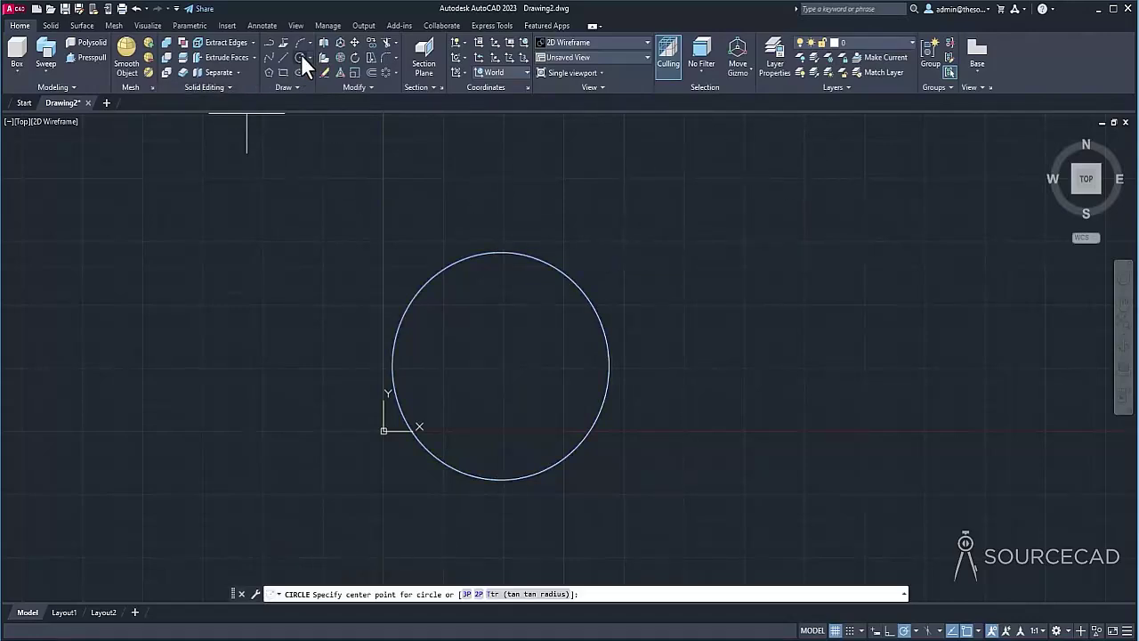
{"action": "left_click", "coordinate": [500, 365]}
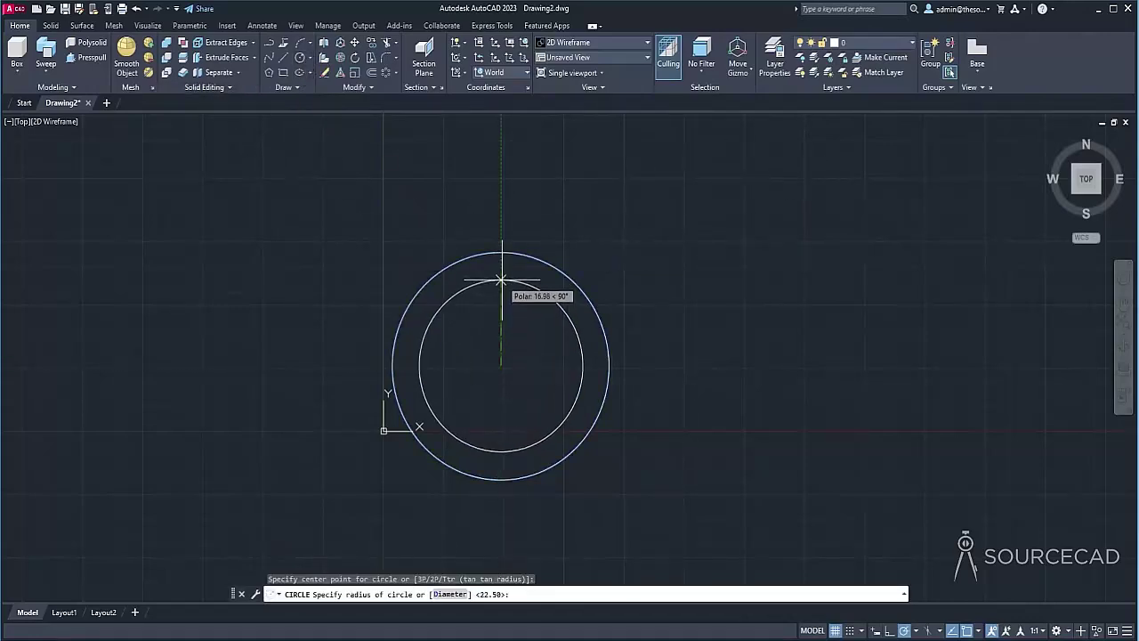
{"action": "key", "text": "Return"}
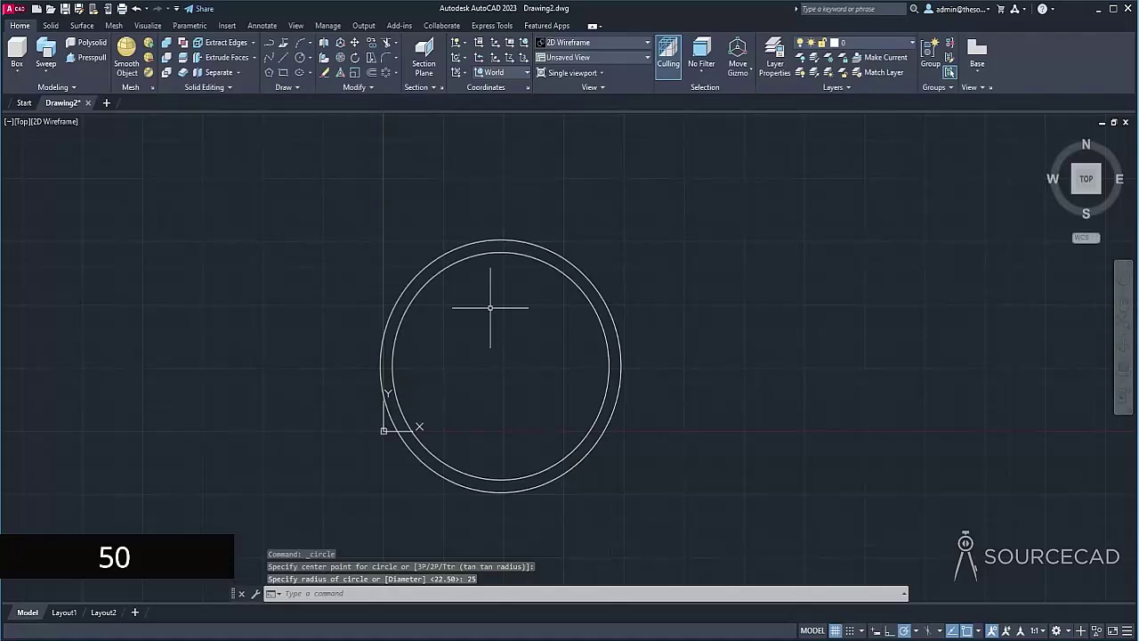
Step: Press-pull the ring between the circles up 5 units and display it in Shades of Gray
{"action": "left_click", "coordinate": [1050, 141]}
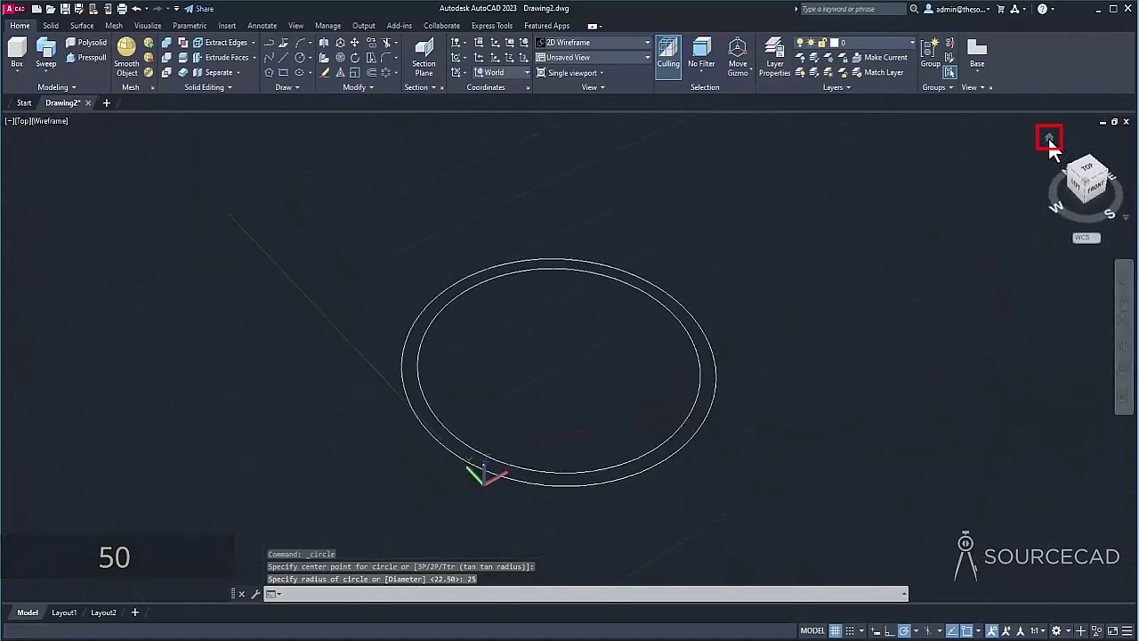
{"action": "left_click", "coordinate": [89, 58]}
{"action": "left_click", "coordinate": [411, 329]}
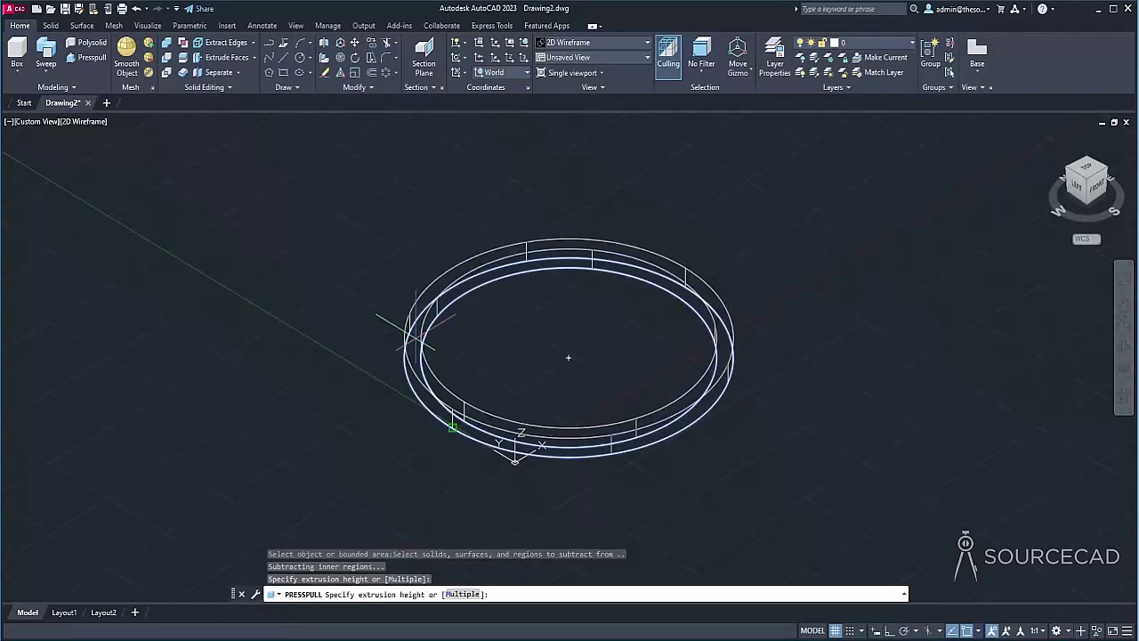
{"action": "key", "text": "Return"}
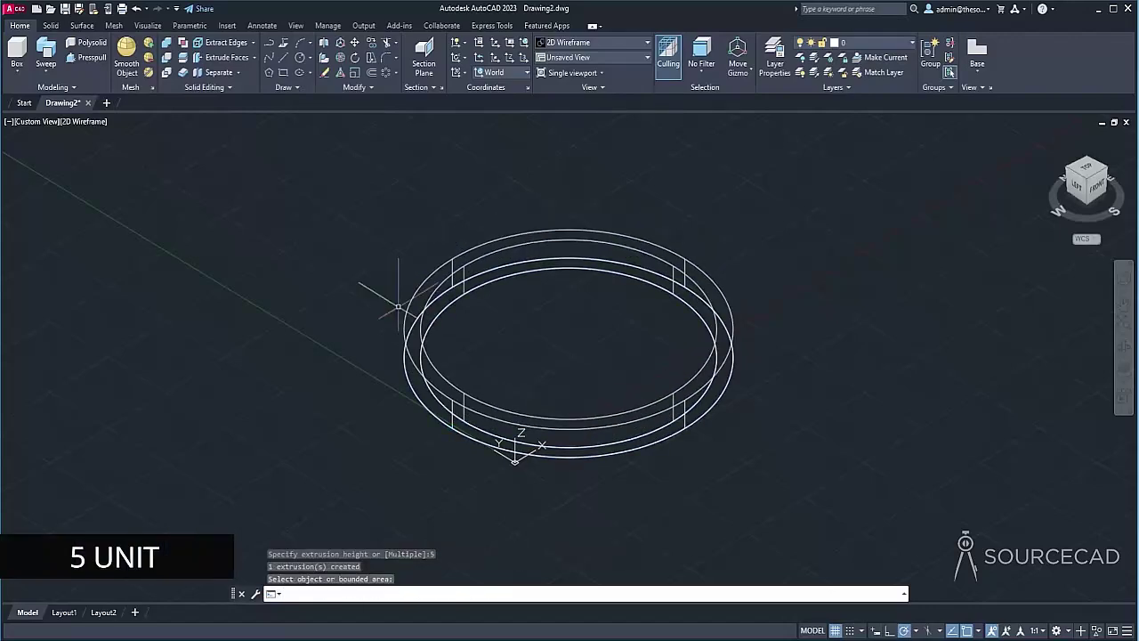
{"action": "key", "text": "Return"}
{"action": "left_click", "coordinate": [600, 42]}
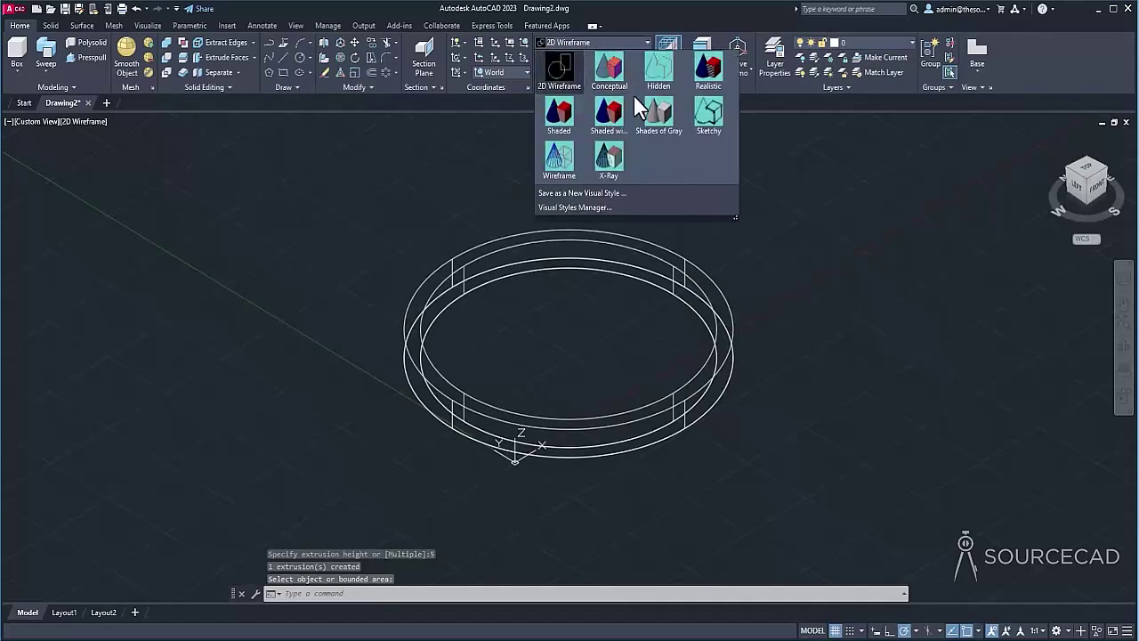
{"action": "left_click", "coordinate": [656, 134]}
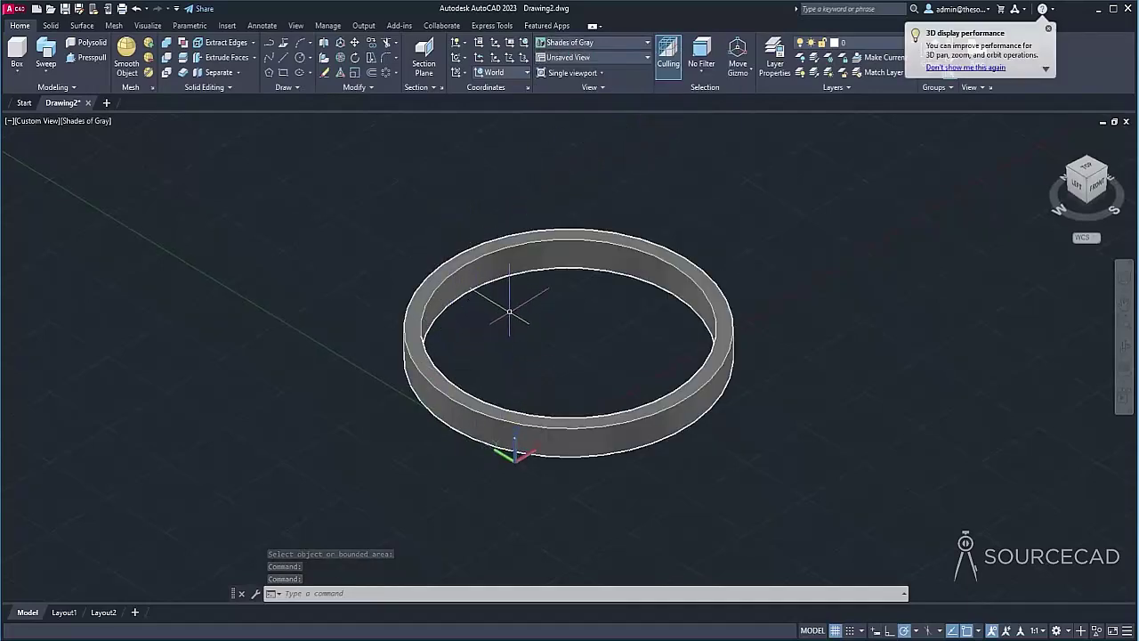
Step: View the ring from the Front, align the UCS to the view, and turn off the grid
{"action": "left_click_drag", "start_coordinate": [1092, 180], "coordinate": [1101, 196]}
{"action": "left_click", "coordinate": [1101, 196]}
{"action": "middle_click_drag", "start_coordinate": [818, 247], "coordinate": [739, 173]}
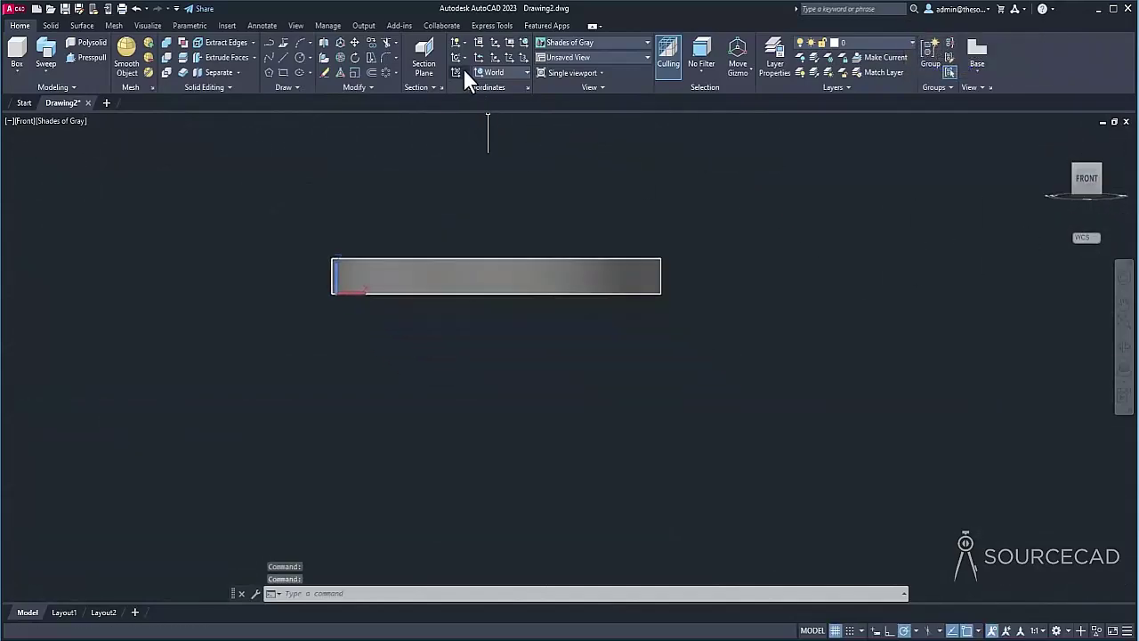
{"action": "left_click", "coordinate": [462, 73]}
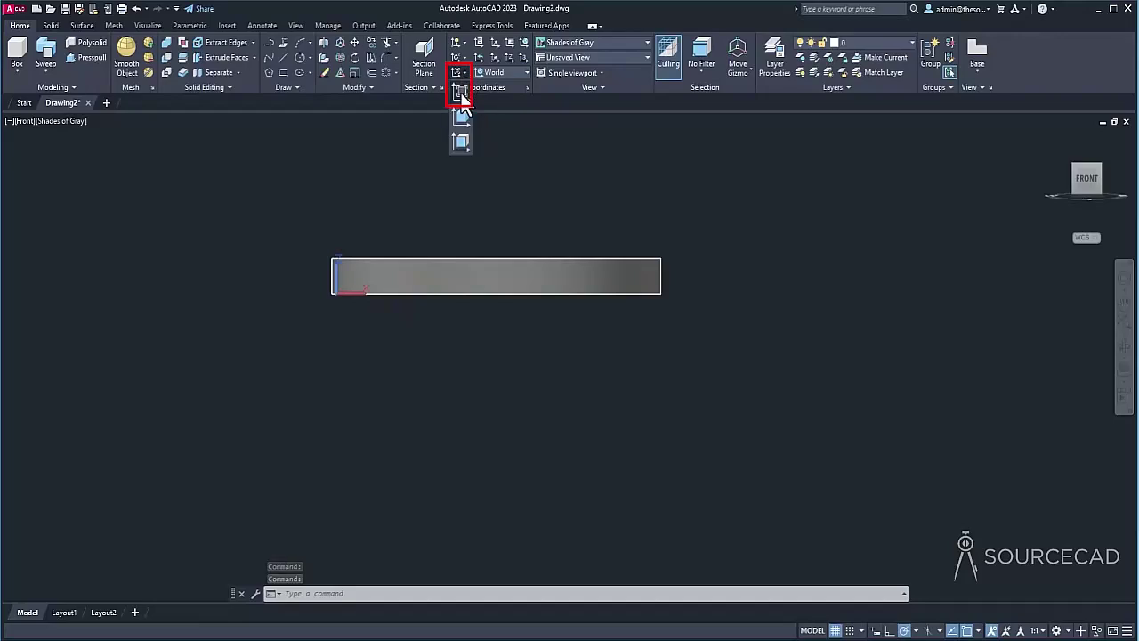
{"action": "left_click", "coordinate": [461, 92]}
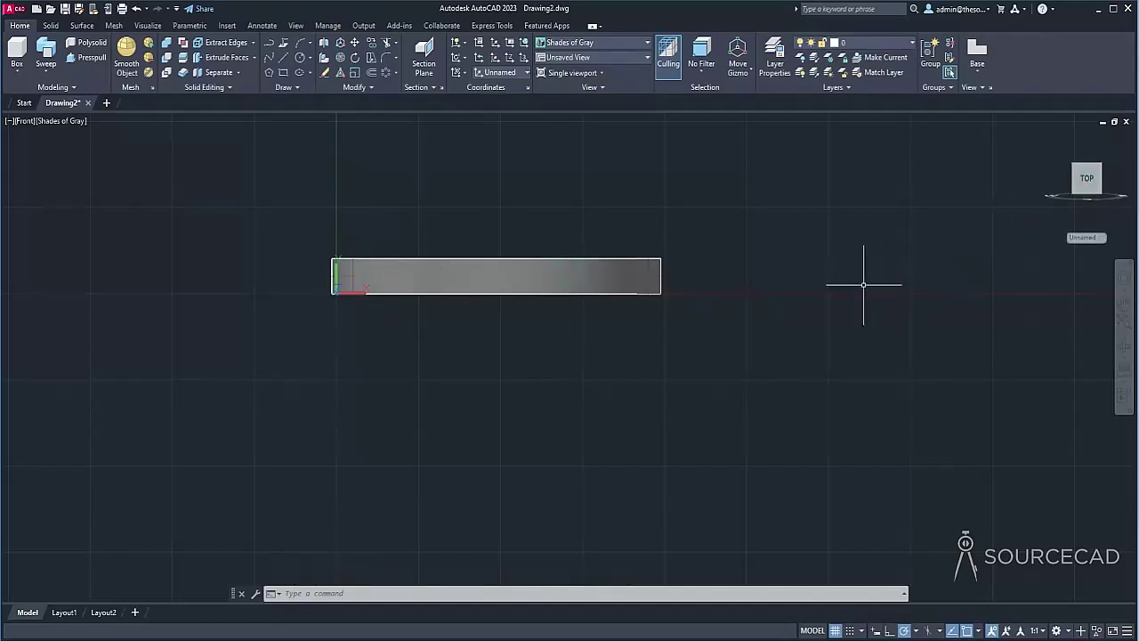
{"action": "left_click", "coordinate": [836, 630]}
{"action": "middle_click_drag", "start_coordinate": [427, 382], "coordinate": [425, 280]}
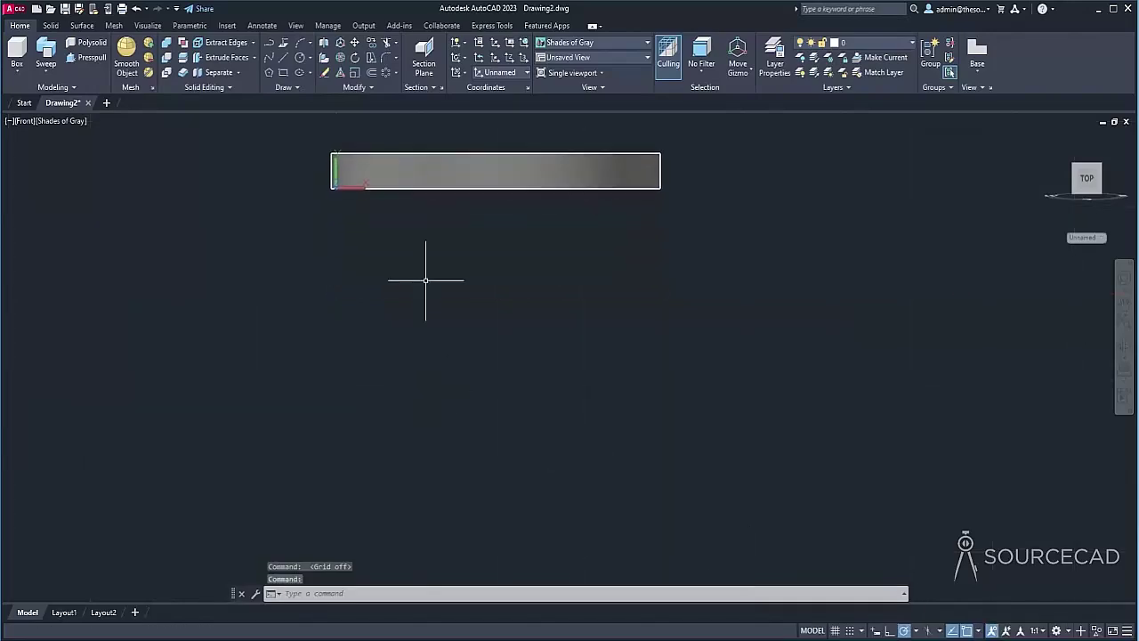
Step: Draw a 30-unit vertical guide line below the ring
{"action": "left_click", "coordinate": [284, 57]}
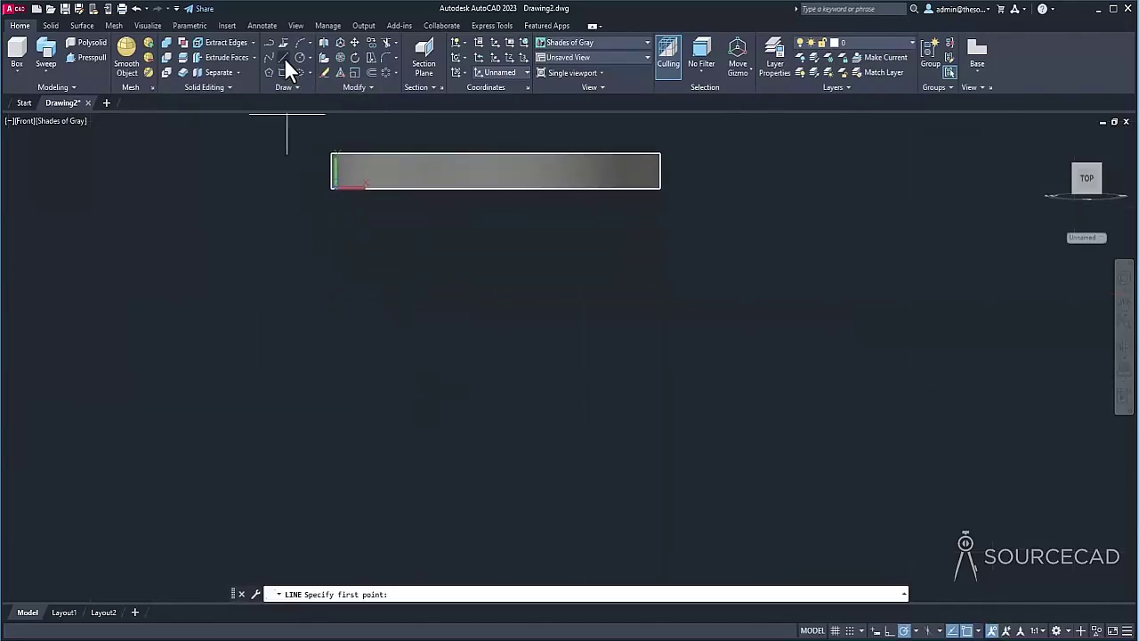
{"action": "left_click", "coordinate": [326, 218]}
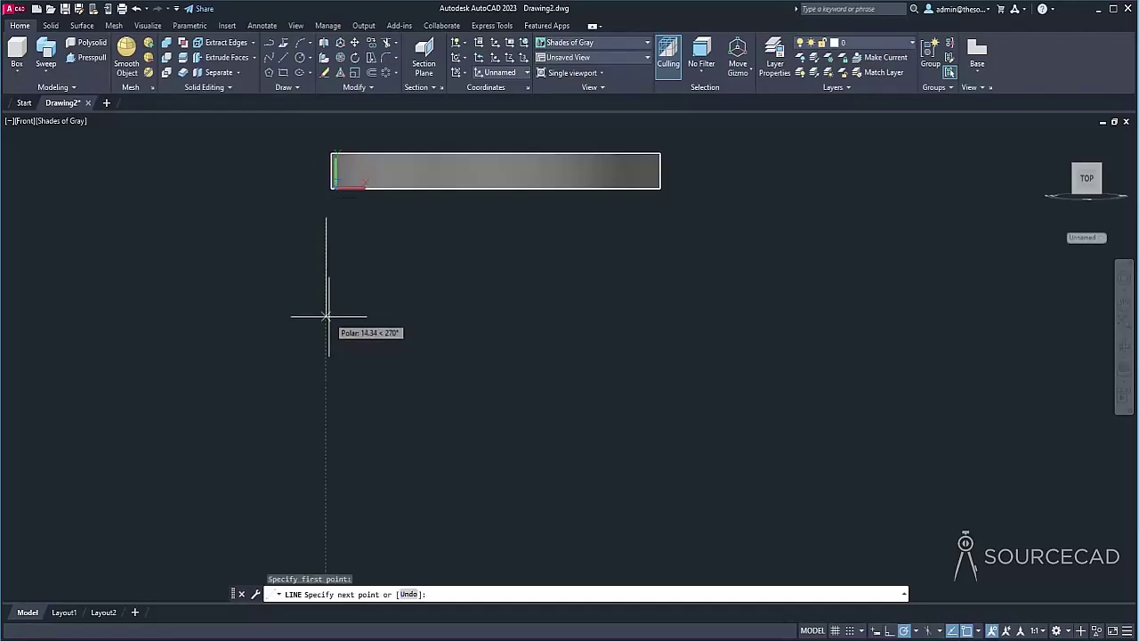
{"action": "type", "text": "30"}
{"action": "key", "text": "Return"}
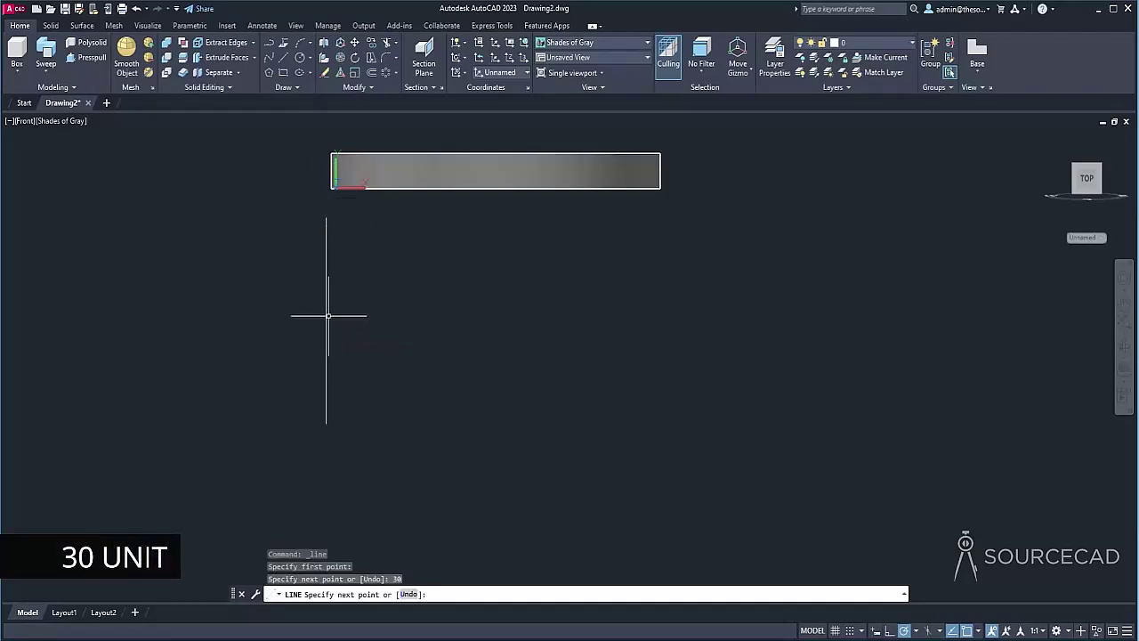
{"action": "key", "text": "Return"}
Step: Draw a spline from the guide line's top sweeping down and outward, then delete the guide line
{"action": "left_click", "coordinate": [272, 56]}
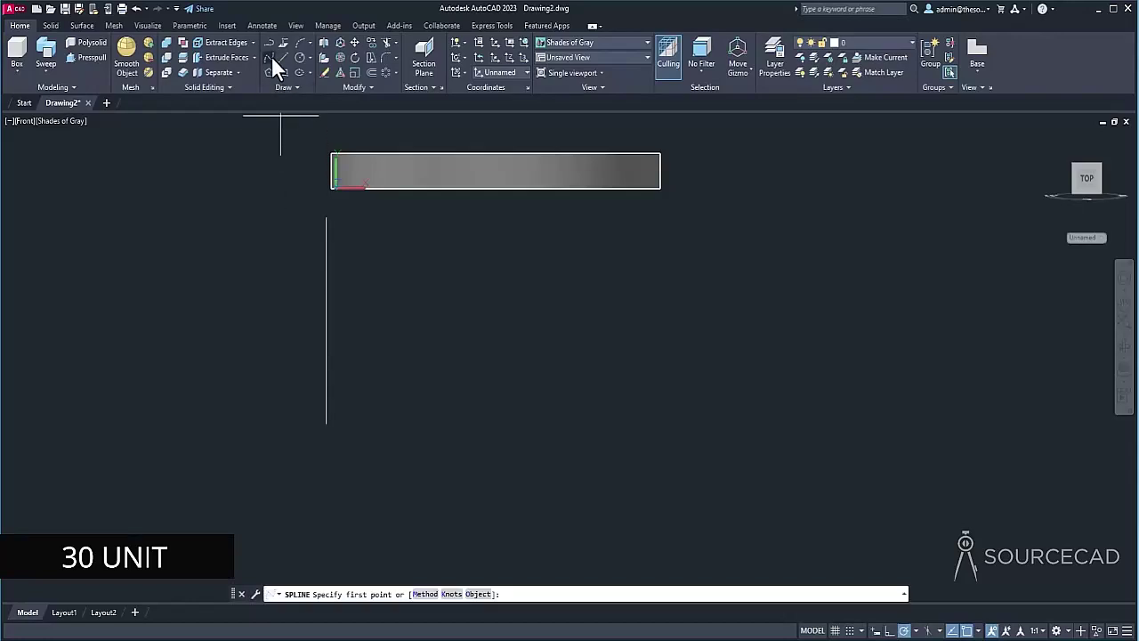
{"action": "left_click", "coordinate": [340, 217]}
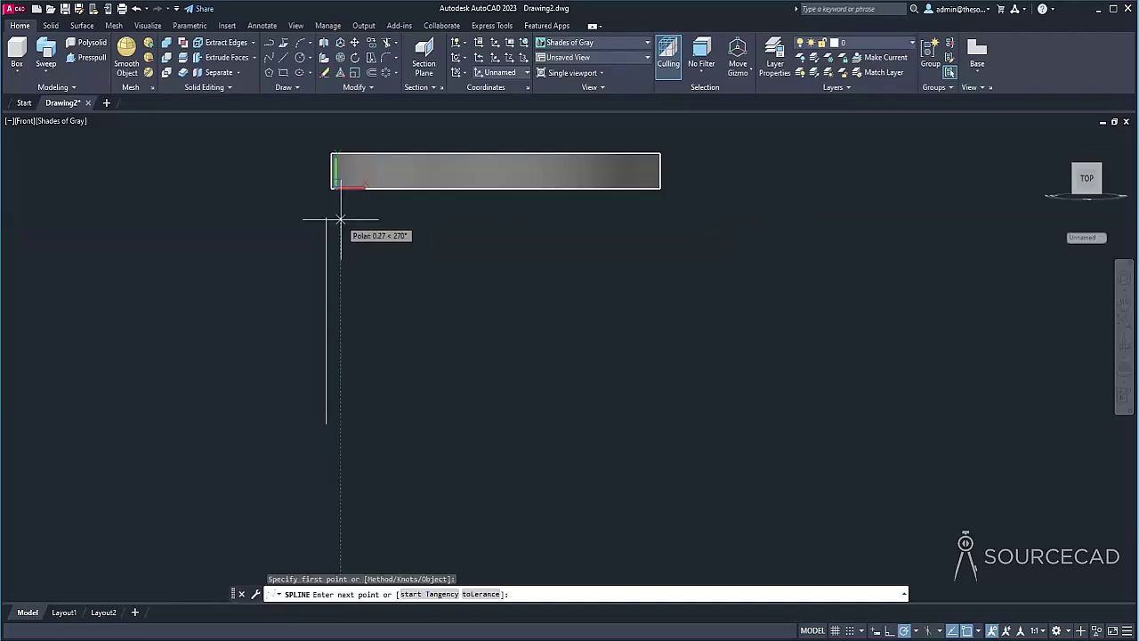
{"action": "left_click", "coordinate": [363, 328]}
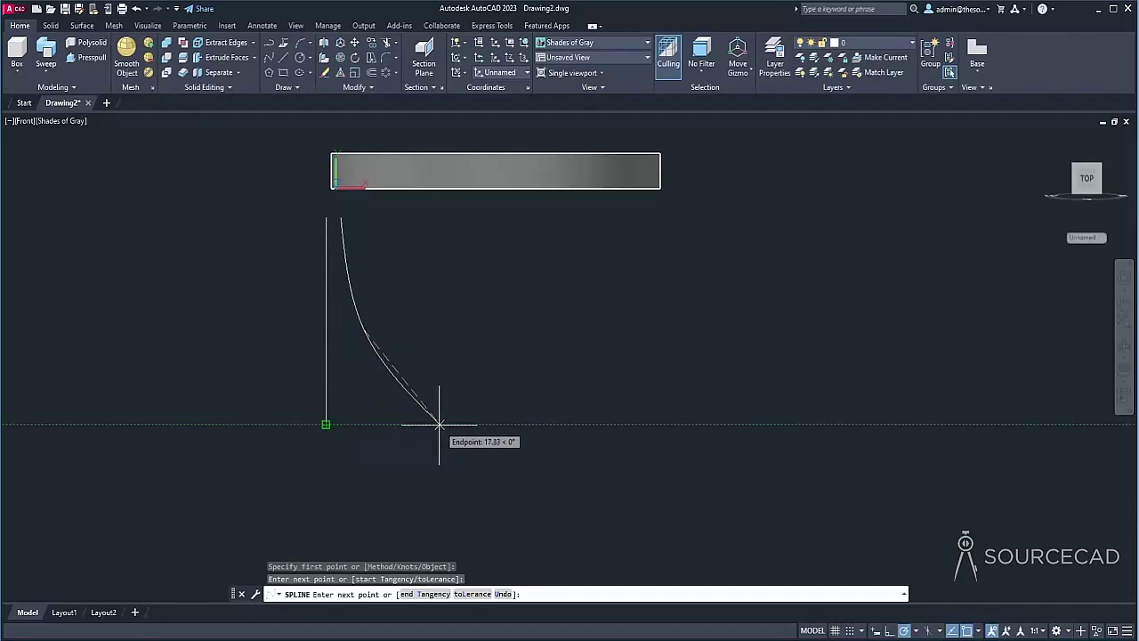
{"action": "left_click", "coordinate": [439, 418]}
{"action": "key", "text": "Return"}
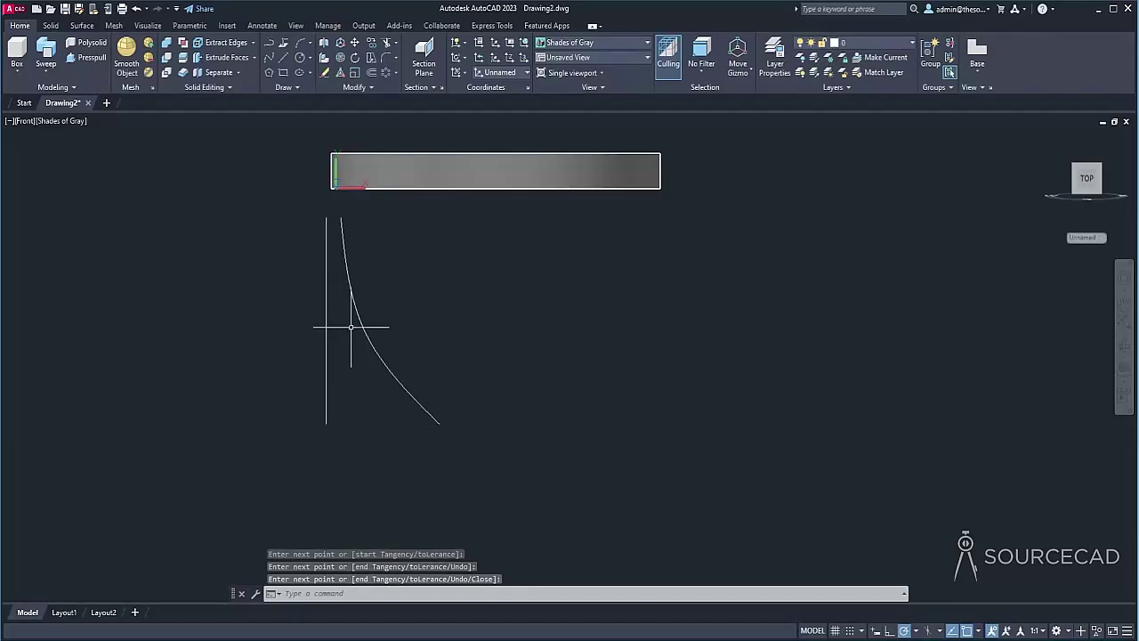
{"action": "left_click", "coordinate": [326, 278]}
{"action": "key", "text": "Delete"}
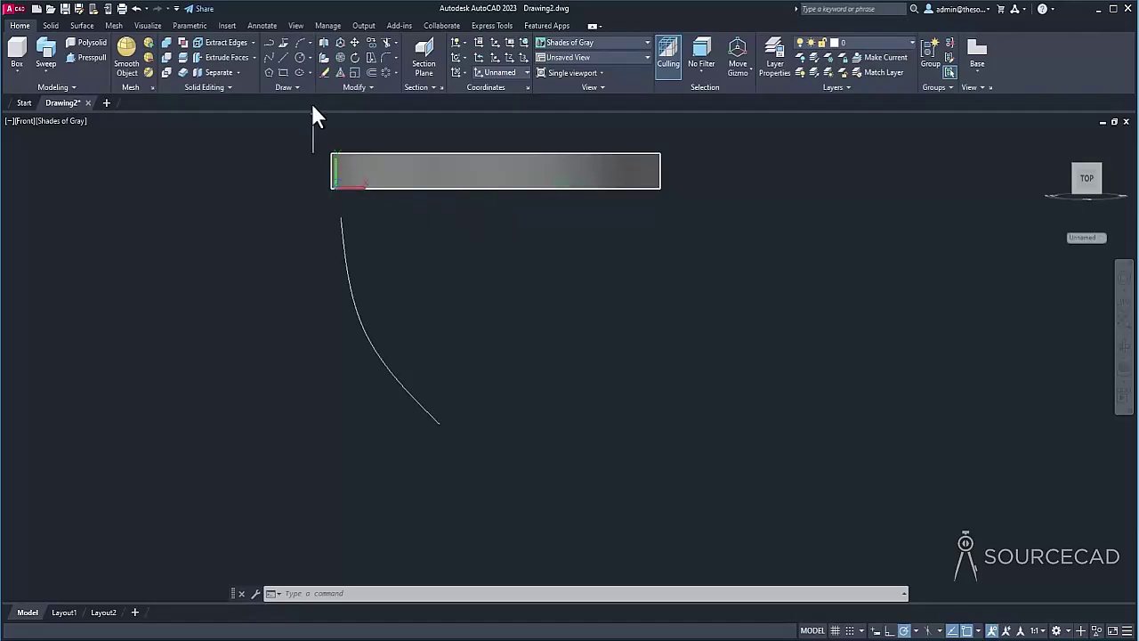
Step: Draw a circle of radius 1 at the spline's top end
{"action": "left_click", "coordinate": [299, 68]}
{"action": "left_click", "coordinate": [297, 225]}
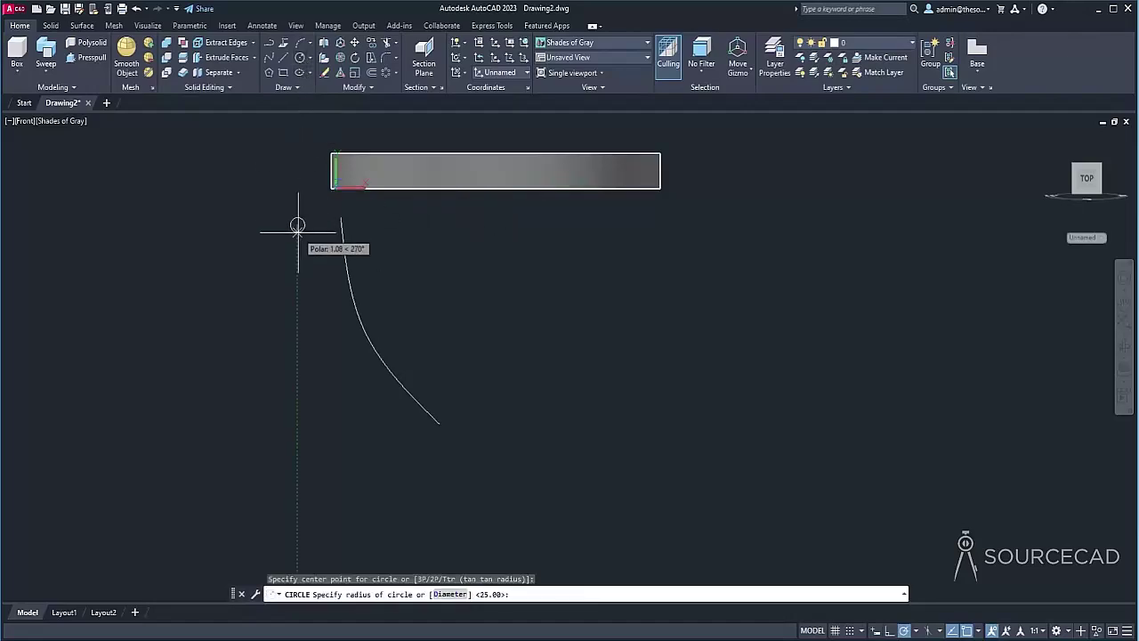
{"action": "type", "text": "1"}
{"action": "key", "text": "Return"}
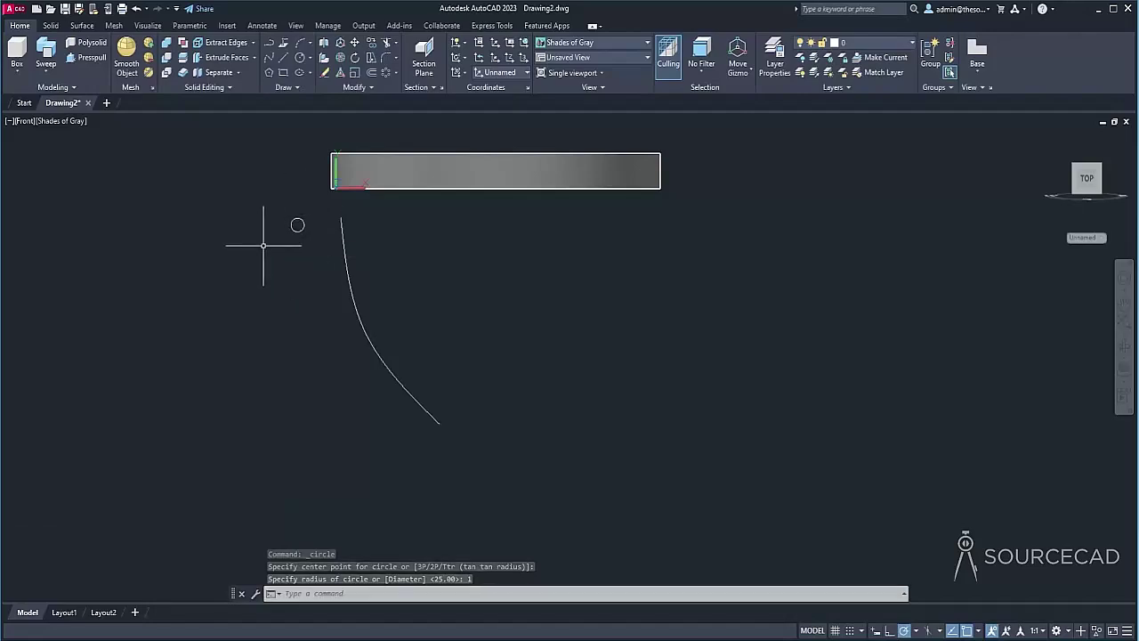
Step: Sweep the radius-1 circle along the spline to create a curved tube
{"action": "middle_click_drag", "start_coordinate": [263, 245], "coordinate": [293, 305], "text": "shift"}
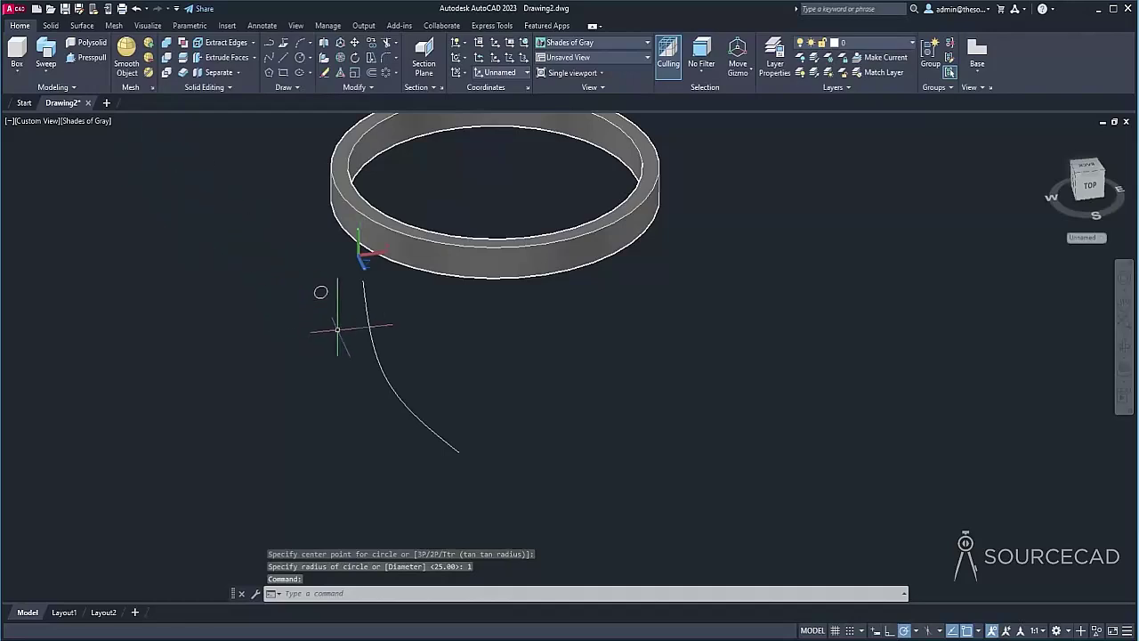
{"action": "left_click", "coordinate": [45, 71]}
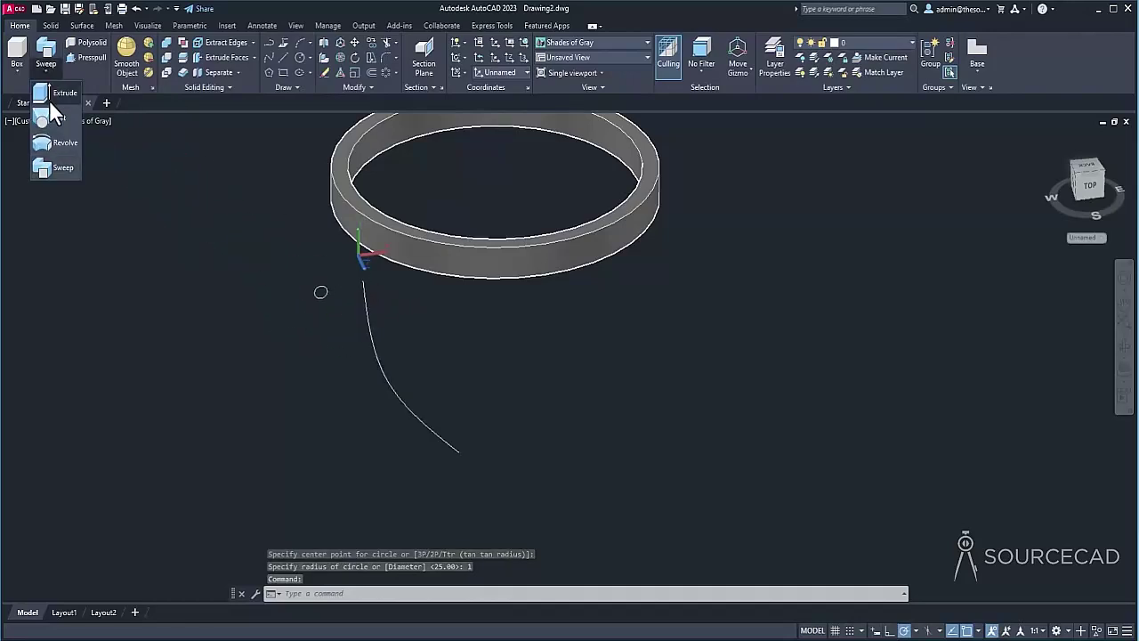
{"action": "left_click", "coordinate": [57, 168]}
{"action": "left_click", "coordinate": [320, 293]}
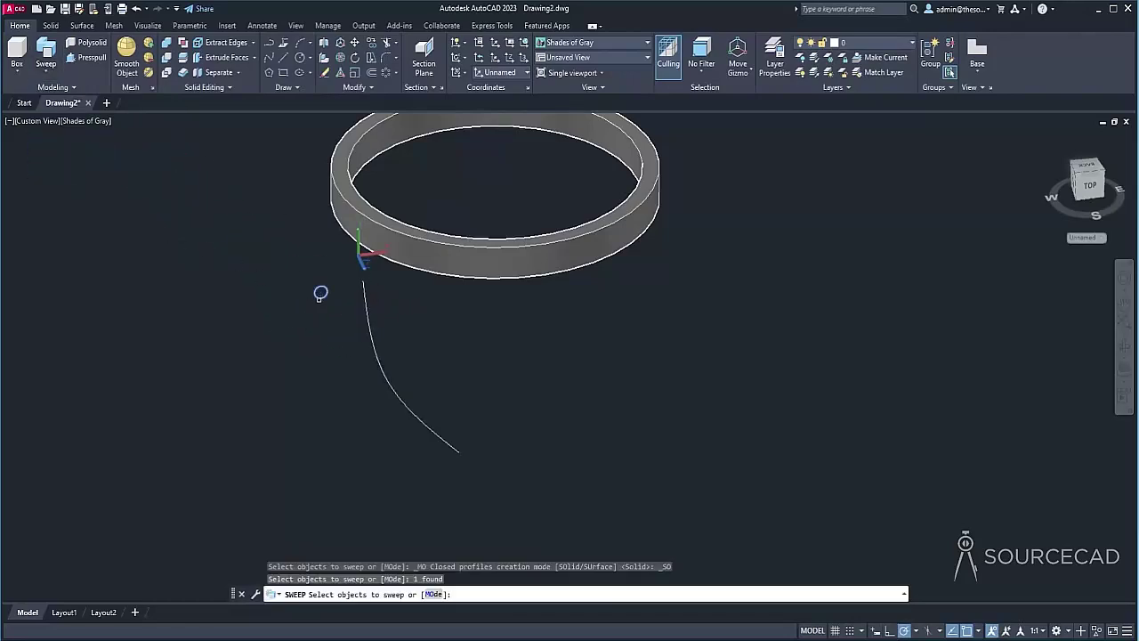
{"action": "key", "text": "Return"}
{"action": "left_click", "coordinate": [364, 304]}
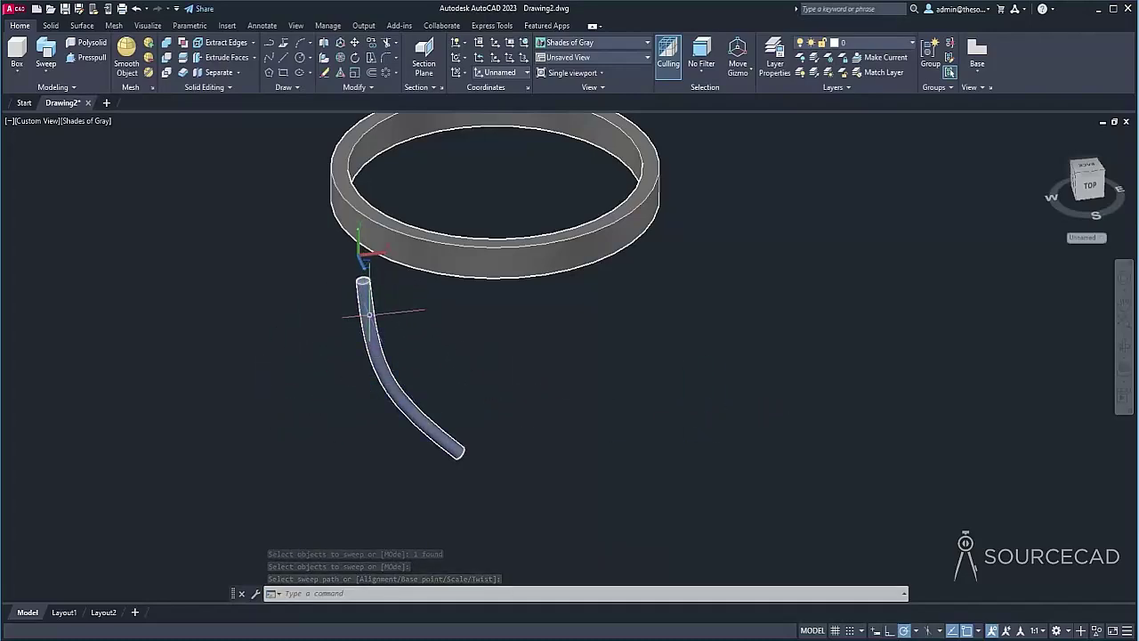
Step: In top view with the World UCS, move the tube from its end to the ring's centre
{"action": "left_click", "coordinate": [1088, 169]}
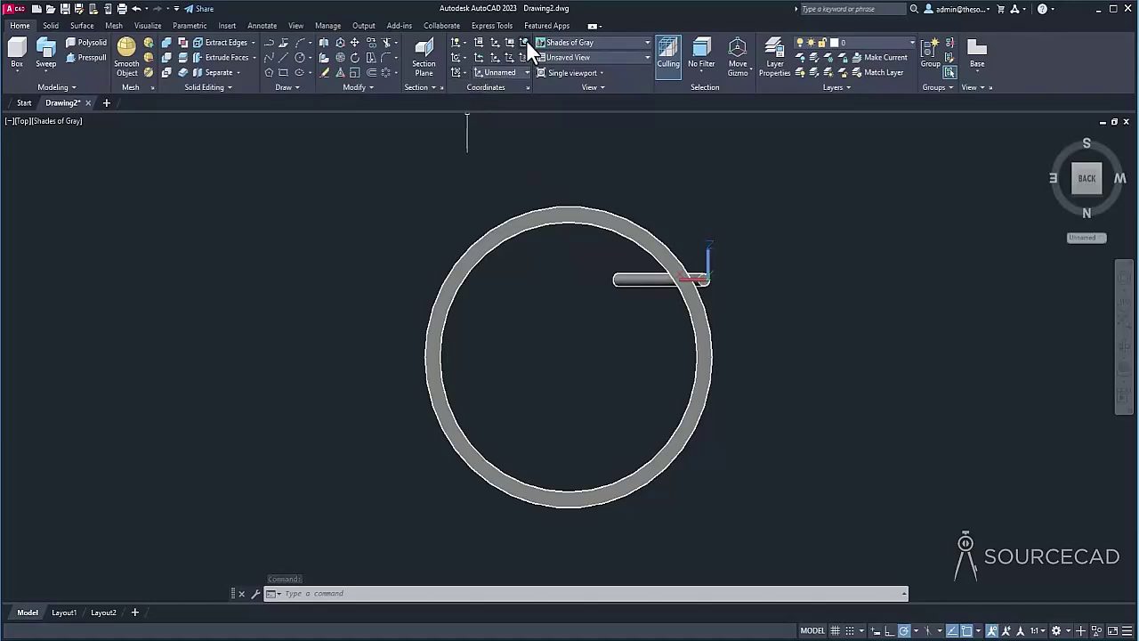
{"action": "left_click", "coordinate": [525, 45]}
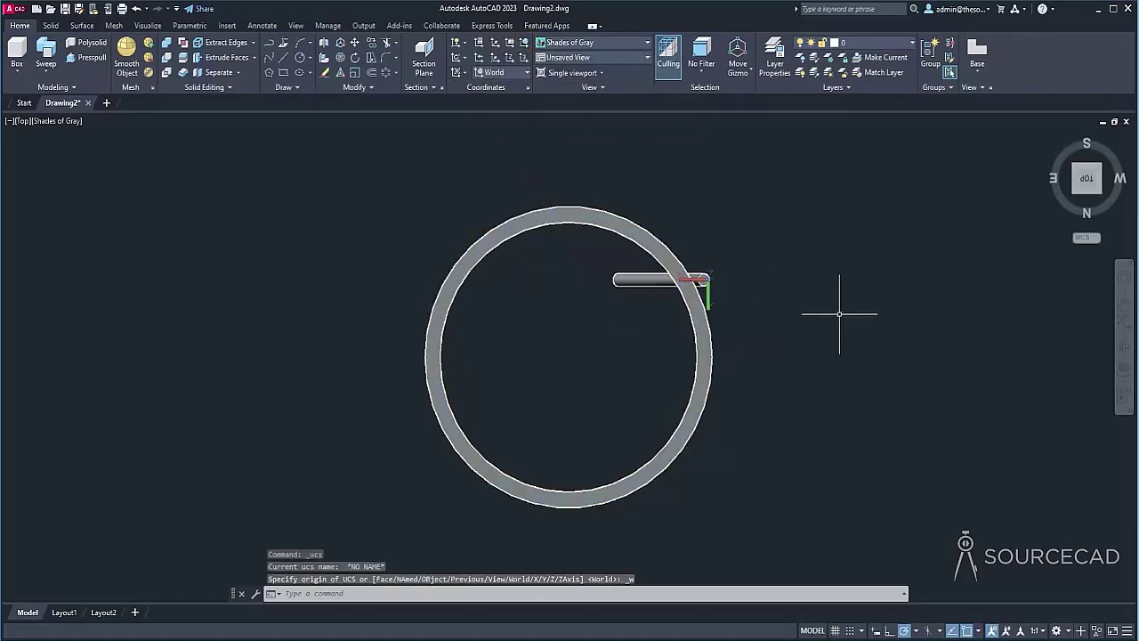
{"action": "left_click", "coordinate": [658, 281]}
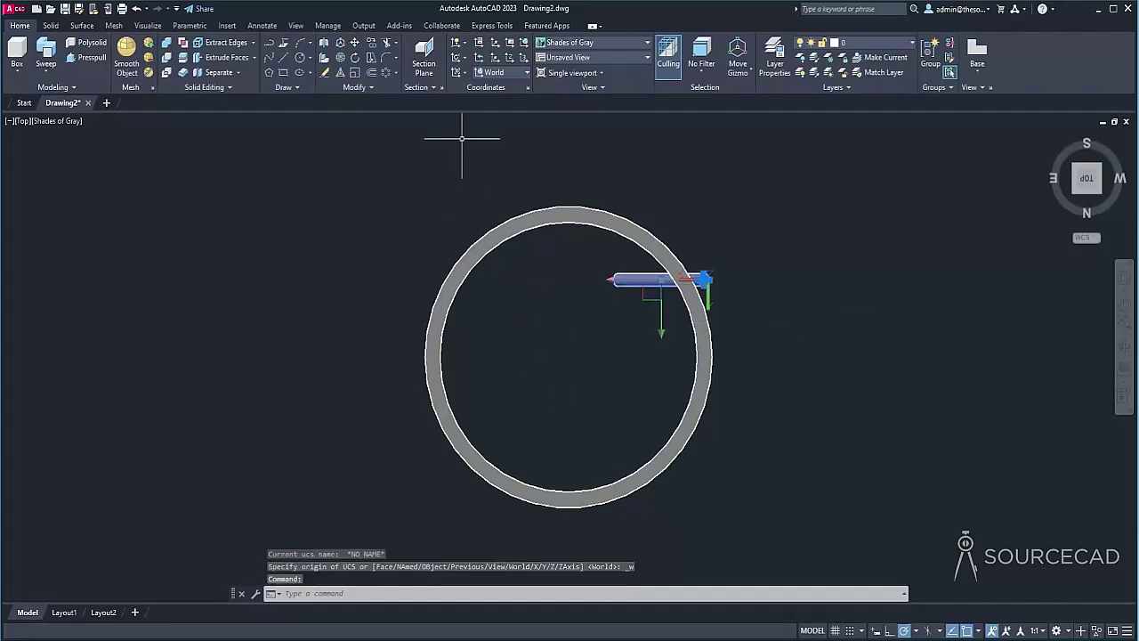
{"action": "left_click", "coordinate": [353, 42]}
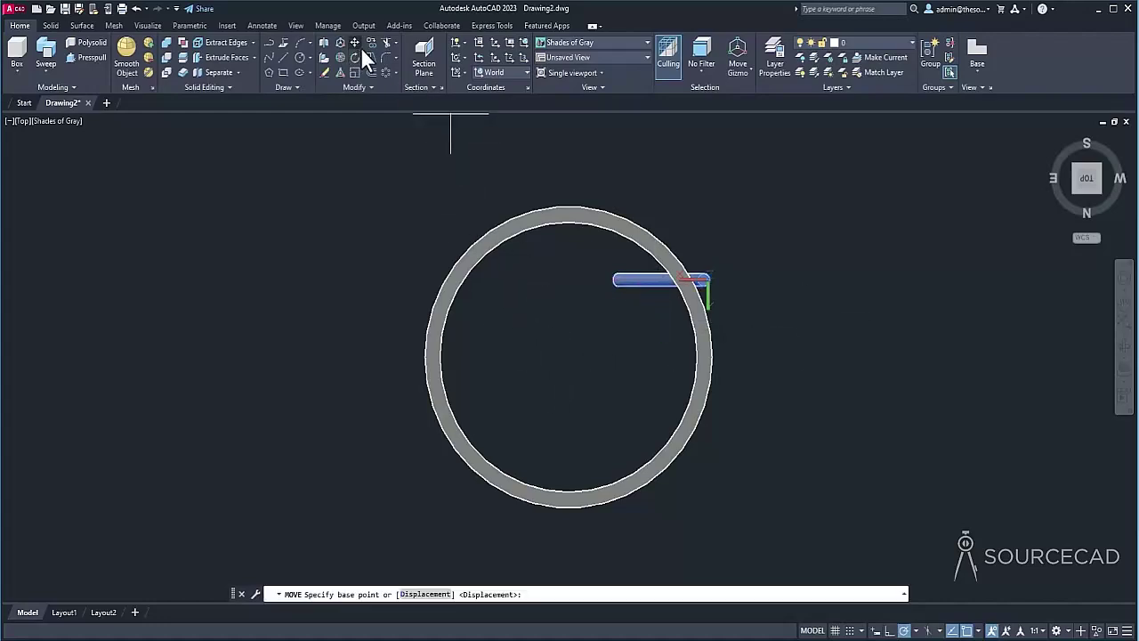
{"action": "left_click", "coordinate": [703, 280]}
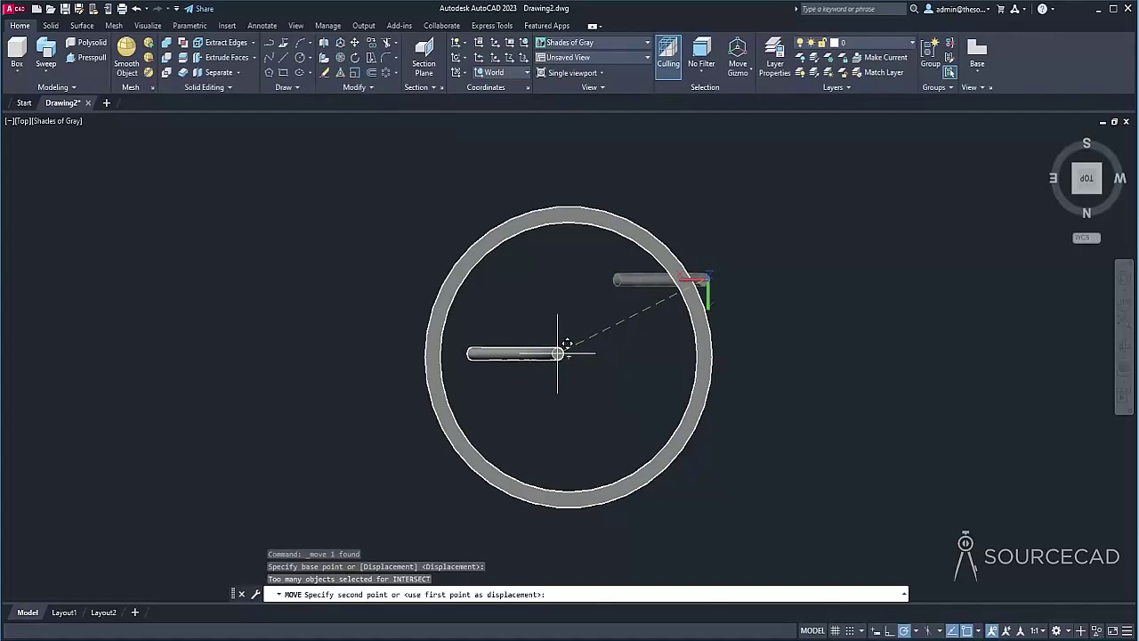
{"action": "left_click", "coordinate": [569, 356]}
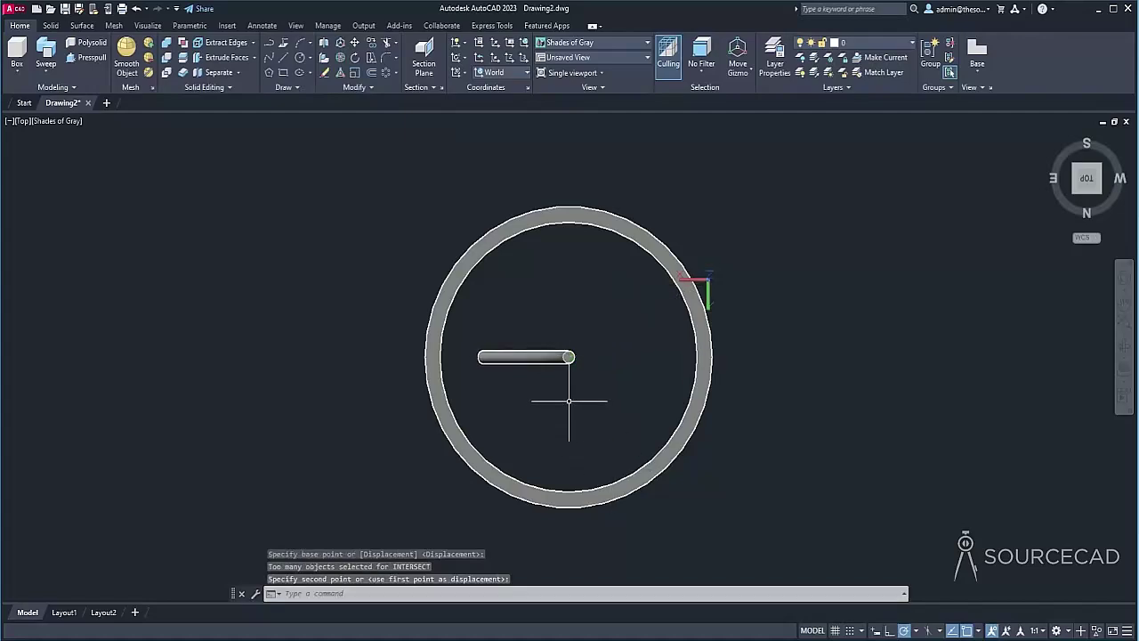
Step: Start a second move of the tube from a base point at the ring's centre
{"action": "left_click", "coordinate": [539, 357]}
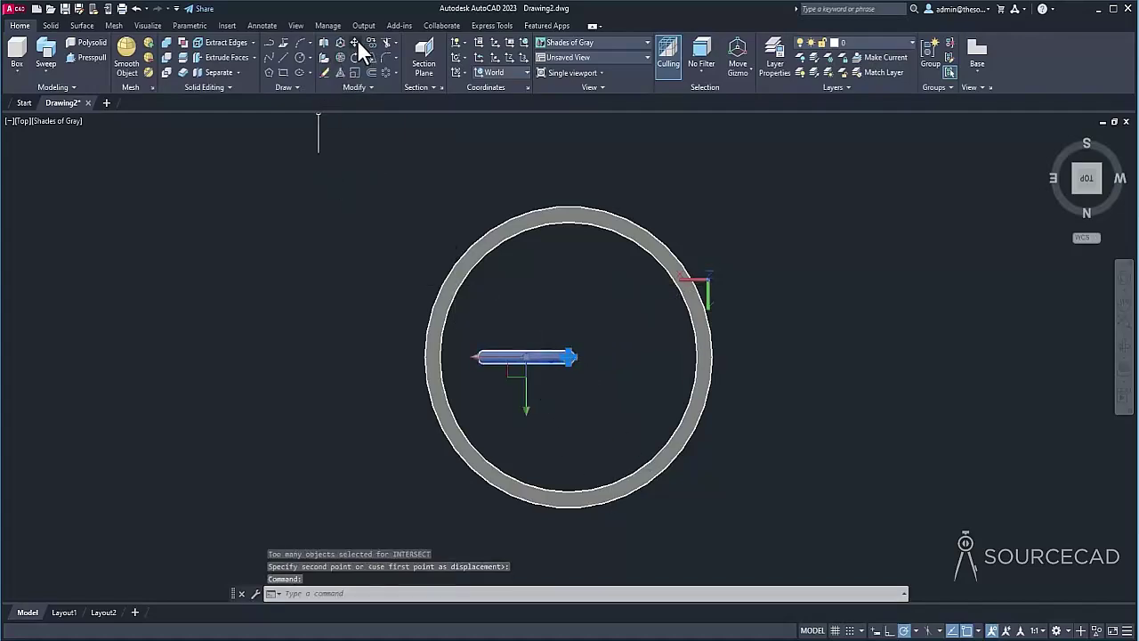
{"action": "left_click", "coordinate": [355, 42]}
{"action": "left_click", "coordinate": [569, 356]}
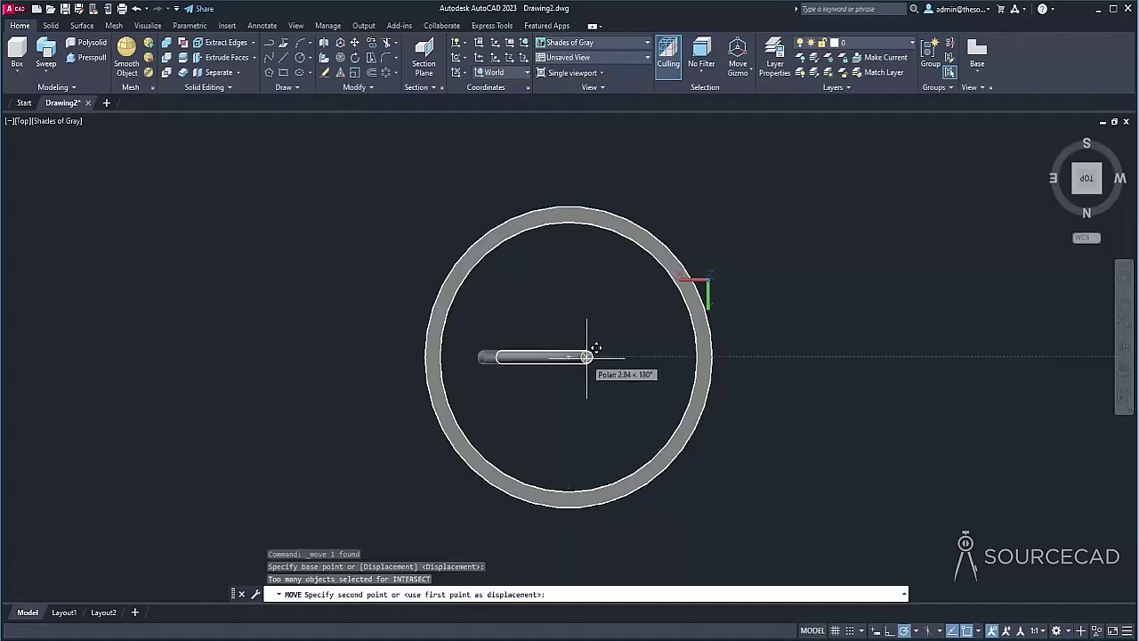
{"action": "scroll", "coordinate": [712, 351], "scroll_direction": "up", "scroll_amount": 2}
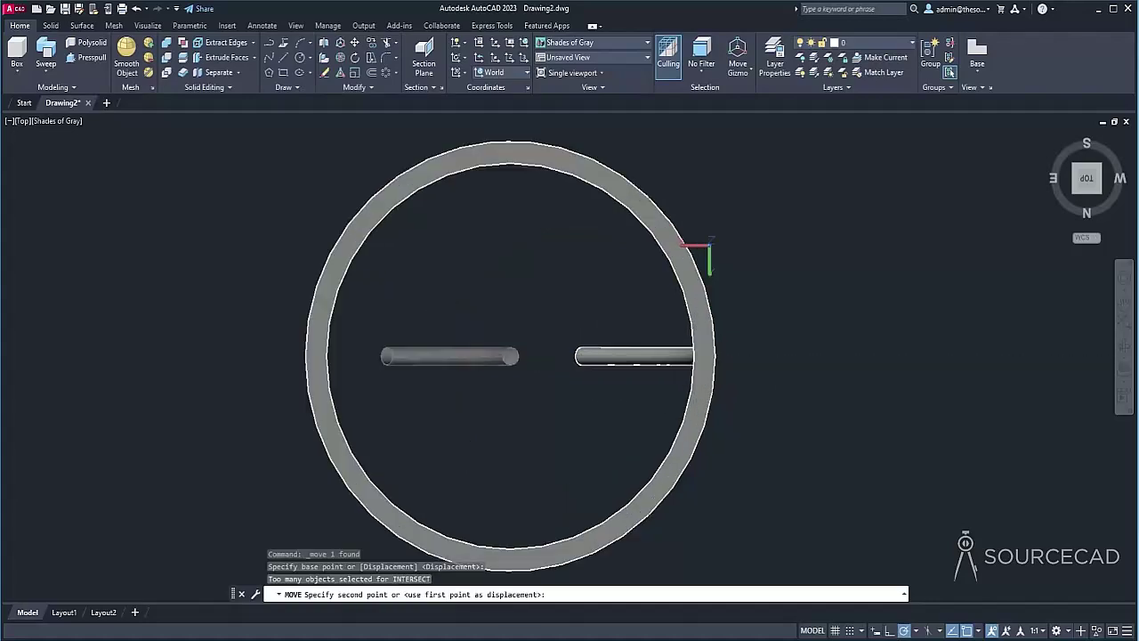
Step: Move the tube 23.75 units so its end meets the ring's wall
{"action": "scroll", "coordinate": [712, 351], "scroll_direction": "up", "scroll_amount": 3}
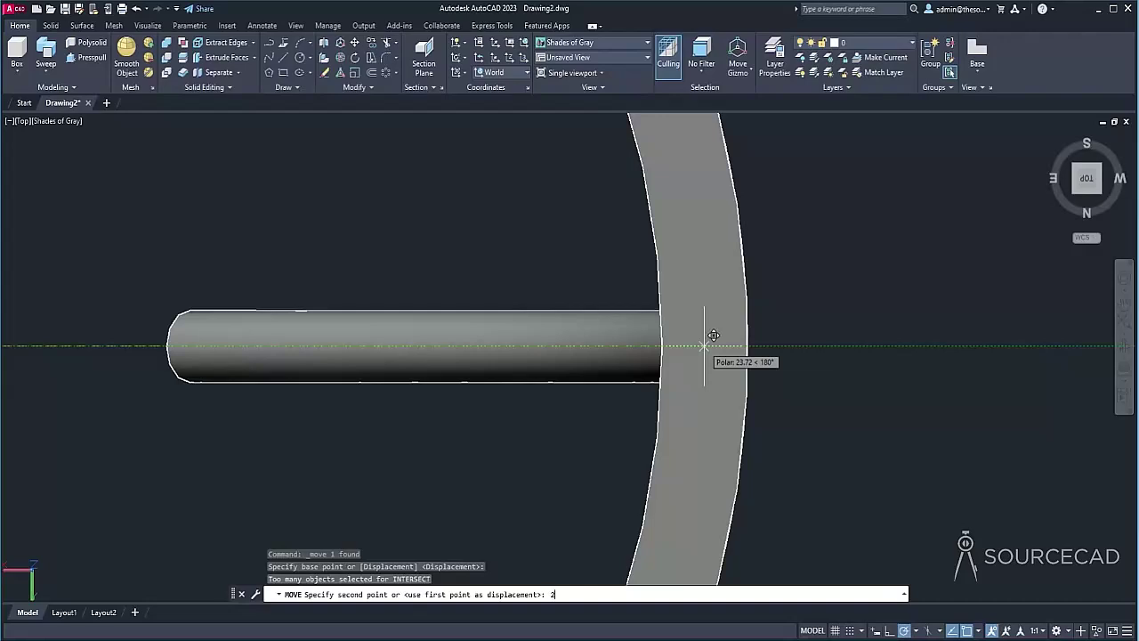
{"action": "type", "text": "3.75"}
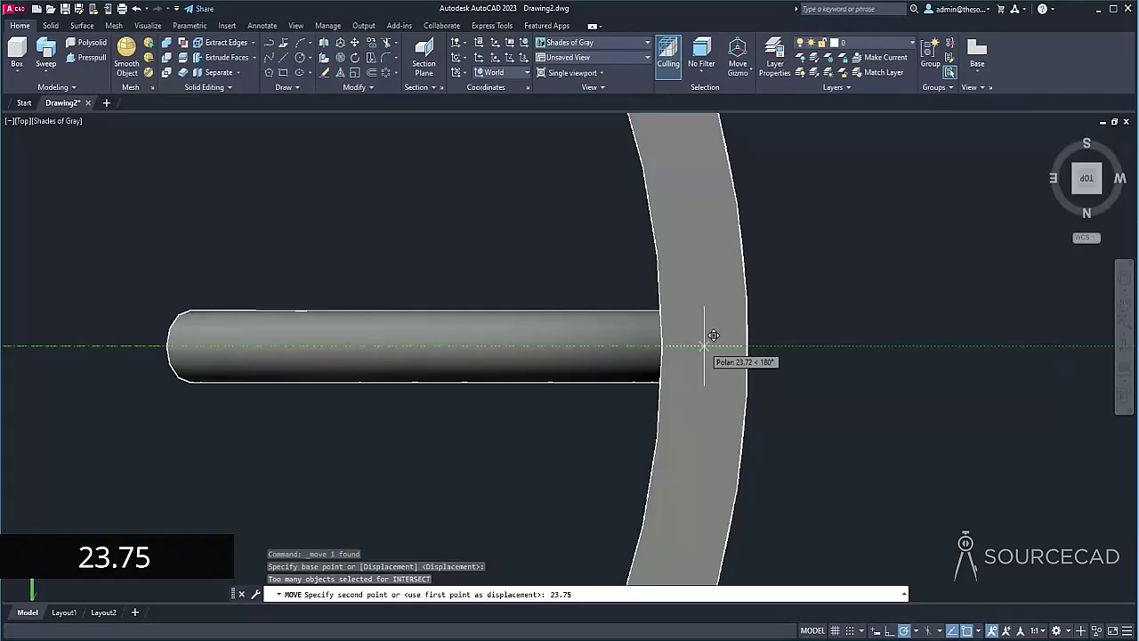
{"action": "key", "text": "Return"}
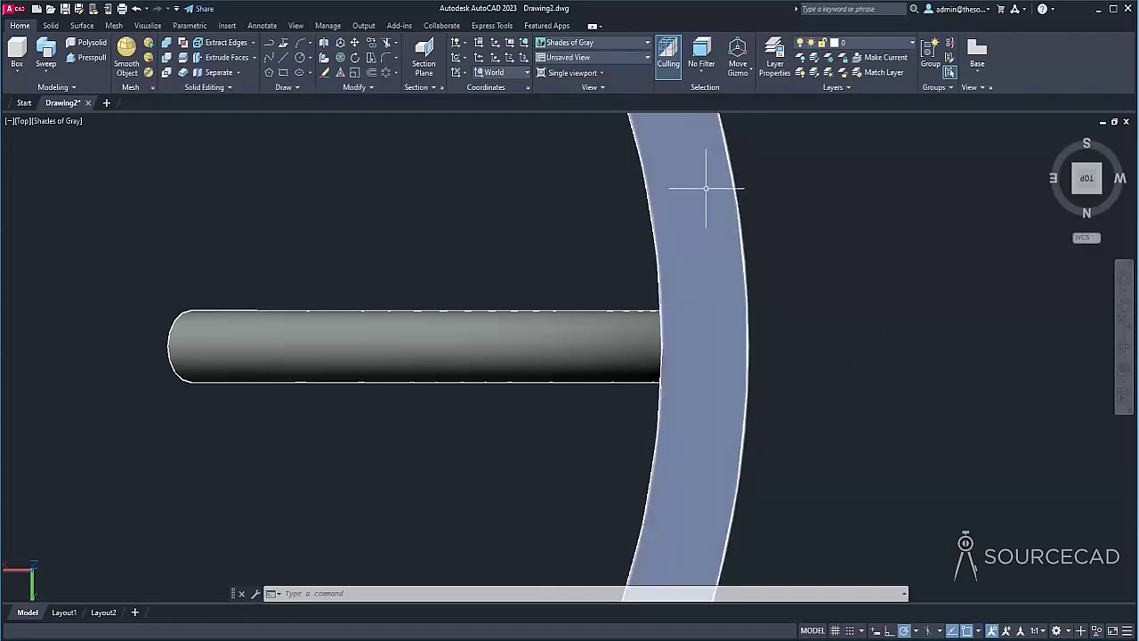
{"action": "scroll", "coordinate": [779, 352], "scroll_direction": "up", "scroll_amount": 3}
{"action": "scroll", "coordinate": [779, 353], "scroll_direction": "down", "scroll_amount": 10}
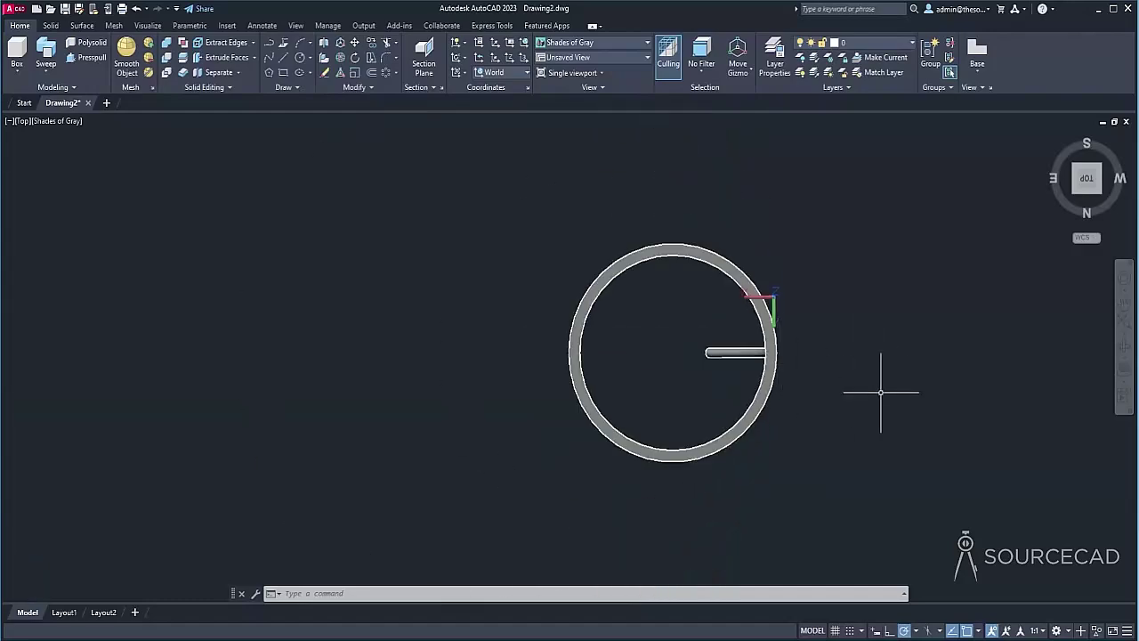
Step: Free-orbit to view the ring and descending tube at an angle, then exit orbit
{"action": "left_click", "coordinate": [1123, 357]}
{"action": "left_click", "coordinate": [1086, 386]}
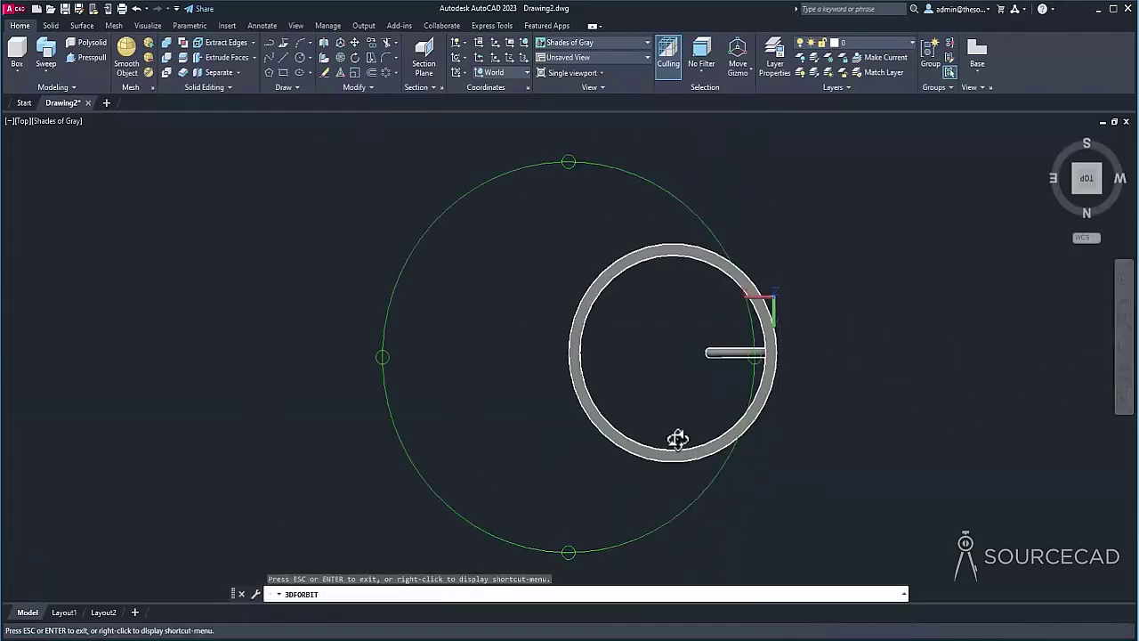
{"action": "left_click_drag", "start_coordinate": [674, 435], "coordinate": [720, 280]}
{"action": "right_click", "coordinate": [678, 283]}
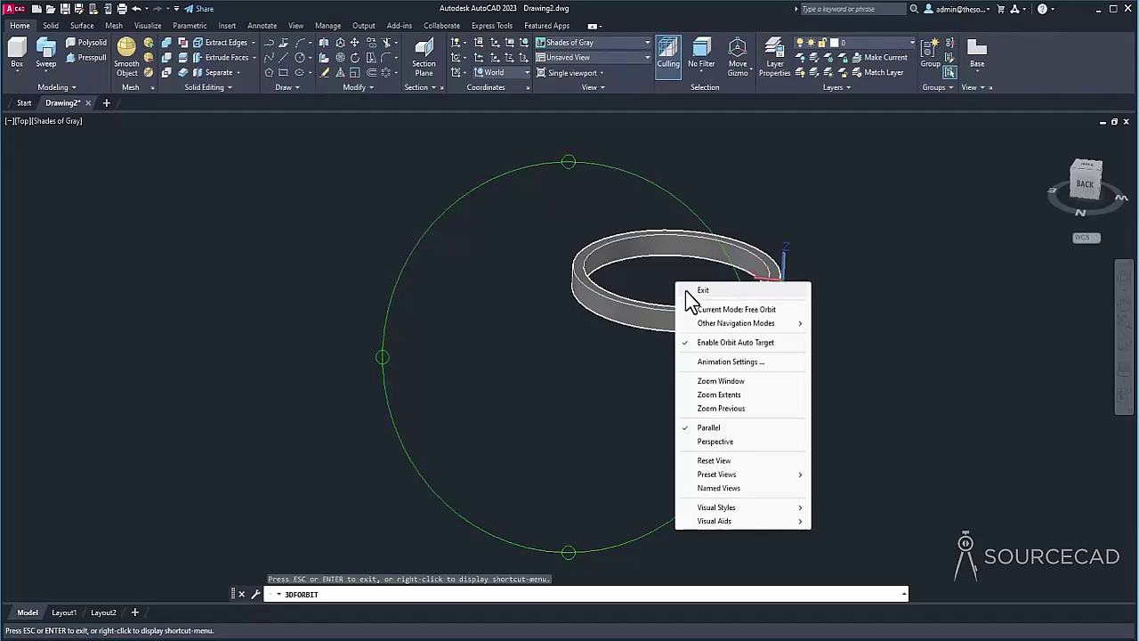
{"action": "left_click", "coordinate": [702, 290]}
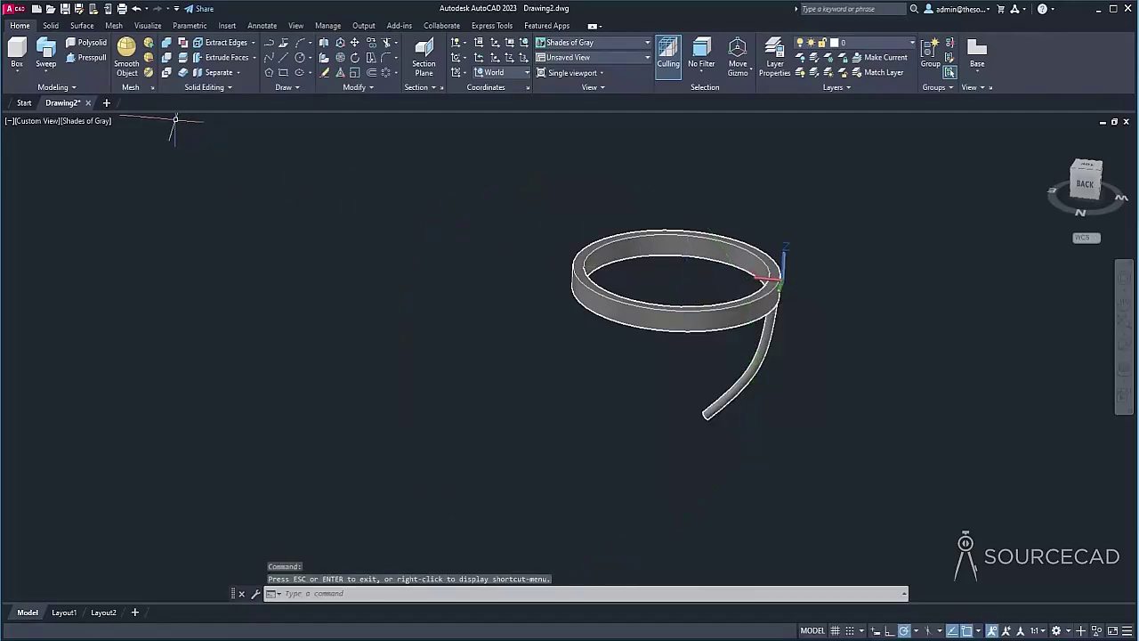
Step: Polar-array the tube around the ring's centre with 18 items
{"action": "left_click", "coordinate": [396, 74]}
{"action": "left_click", "coordinate": [417, 142]}
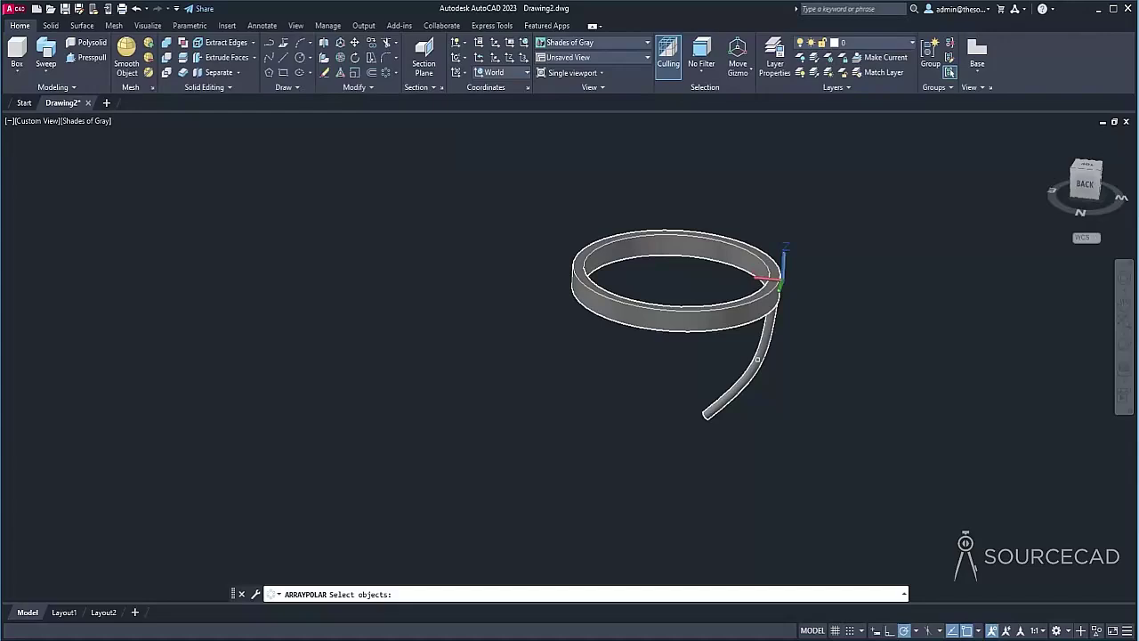
{"action": "left_click", "coordinate": [758, 358]}
{"action": "key", "text": "Return"}
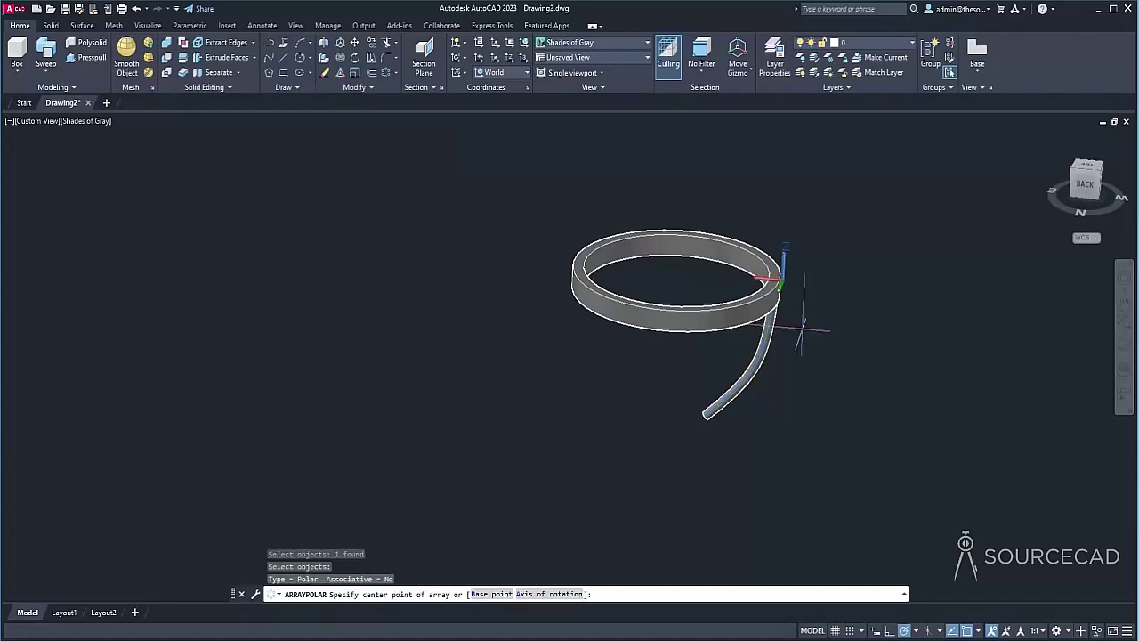
{"action": "left_click", "coordinate": [675, 291]}
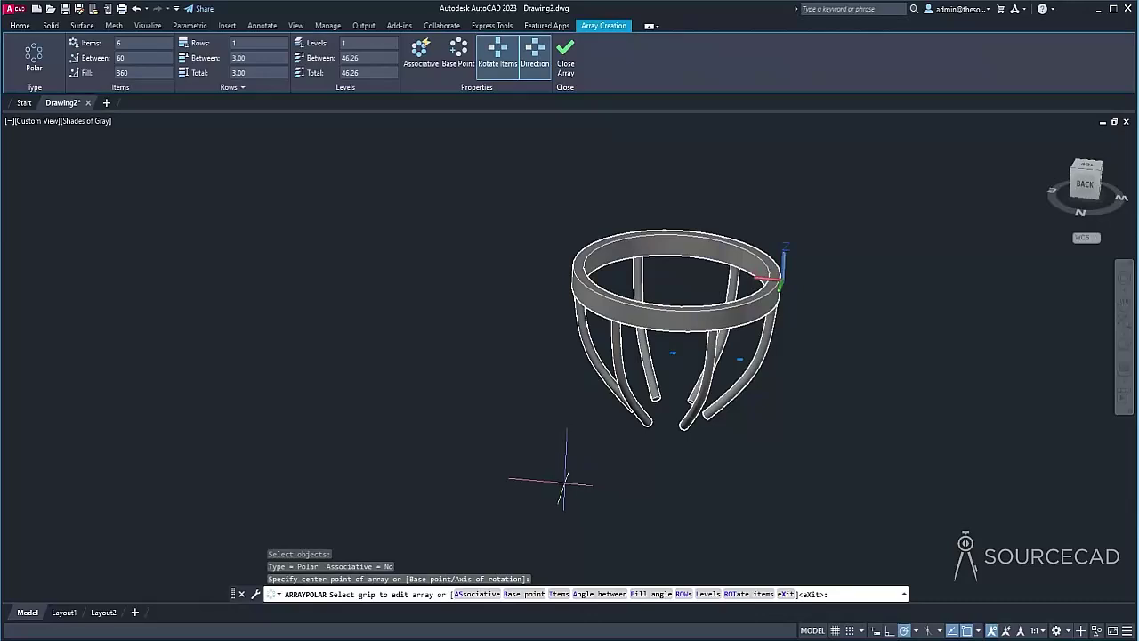
{"action": "left_click", "coordinate": [128, 46]}
{"action": "type", "text": "18"}
{"action": "key", "text": "Return"}
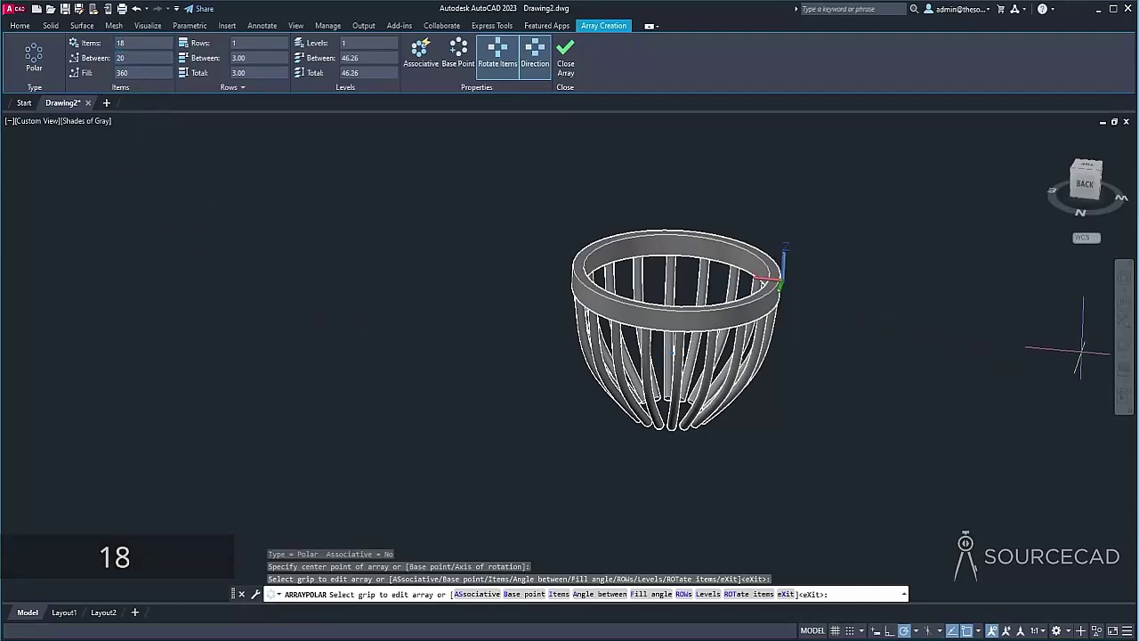
Step: Change the polar array to 24 items and close the array
{"action": "left_click", "coordinate": [1123, 356]}
{"action": "left_click_drag", "start_coordinate": [719, 269], "coordinate": [525, 529]}
{"action": "key", "text": "Escape"}
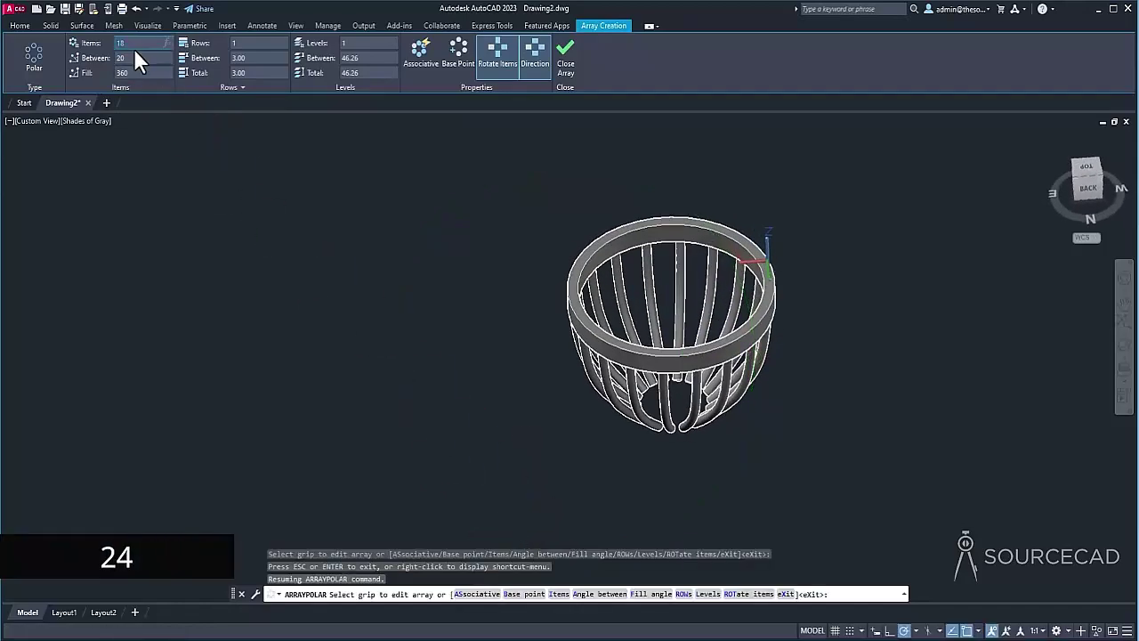
{"action": "key", "text": "Return"}
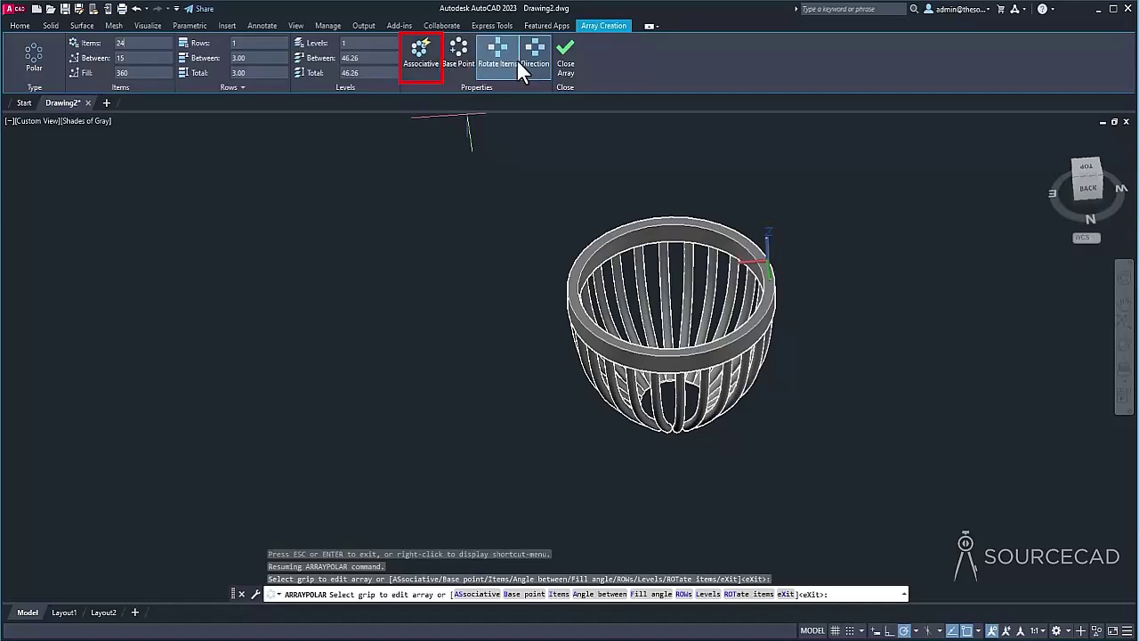
{"action": "left_click", "coordinate": [564, 62]}
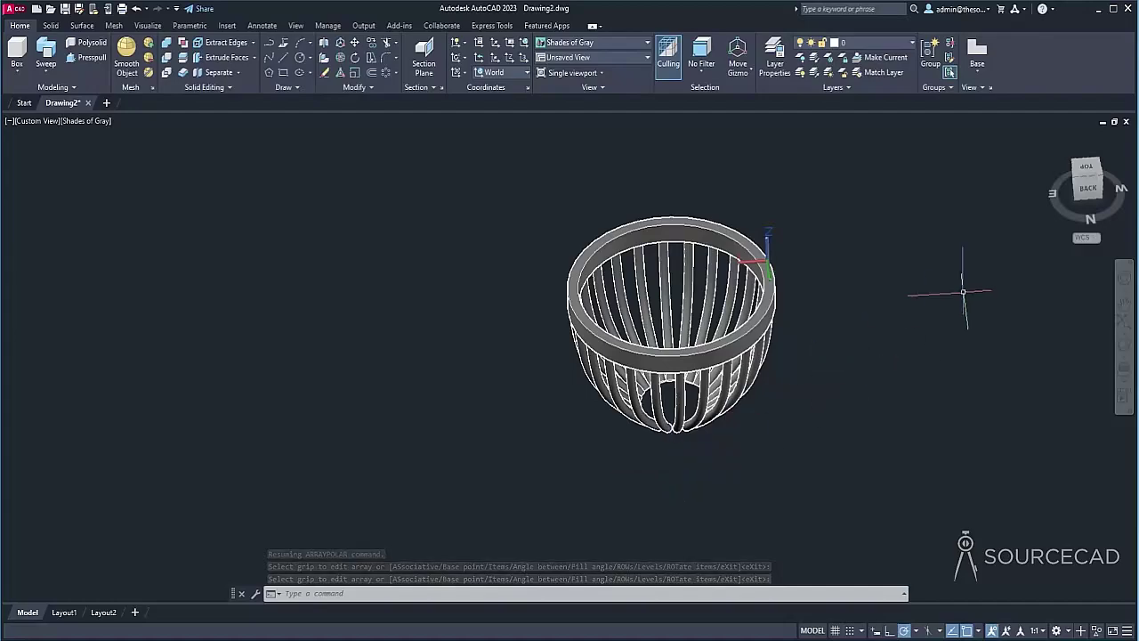
Step: In Top view, draw a circle centred on the basket's middle; the radius was entered as 1212 by mistake
{"action": "left_click", "coordinate": [1086, 177]}
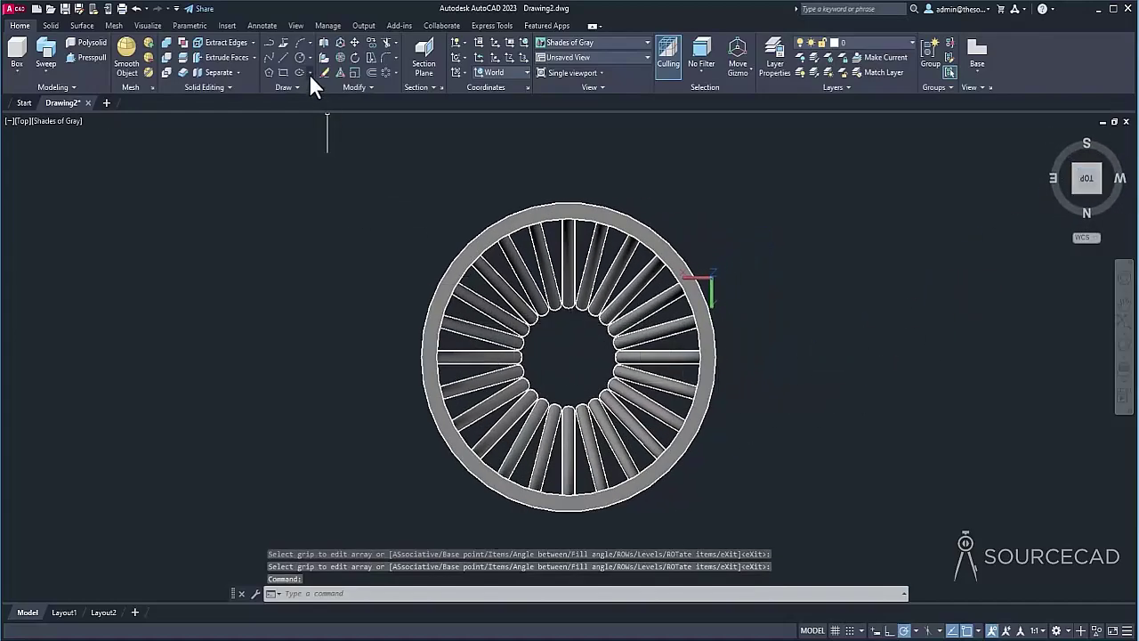
{"action": "left_click", "coordinate": [299, 57]}
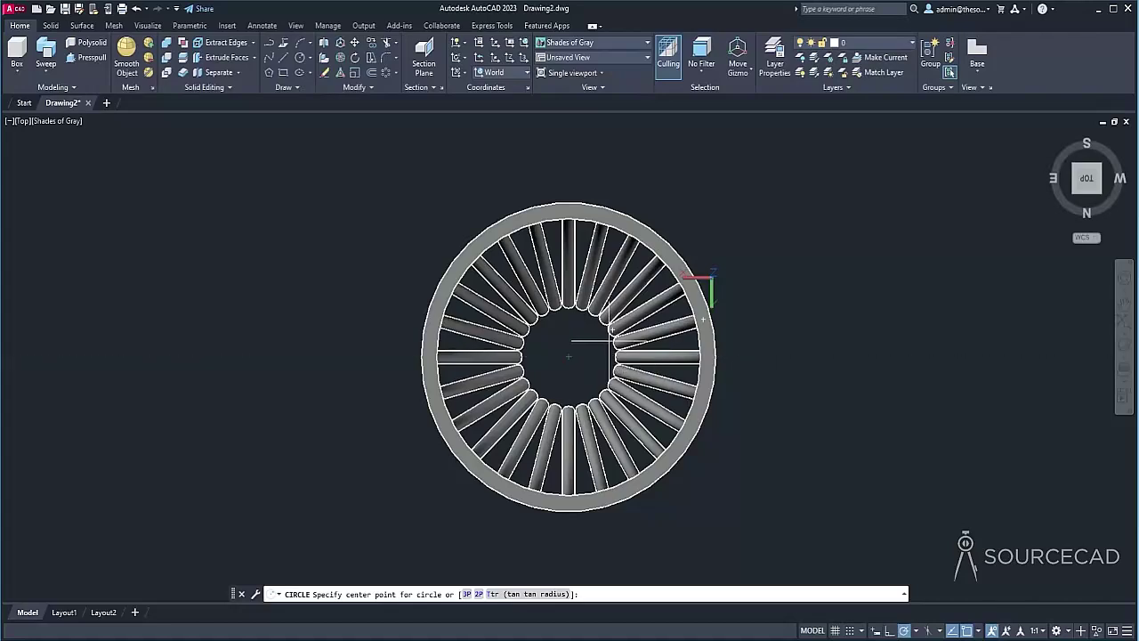
{"action": "left_click", "coordinate": [568, 356]}
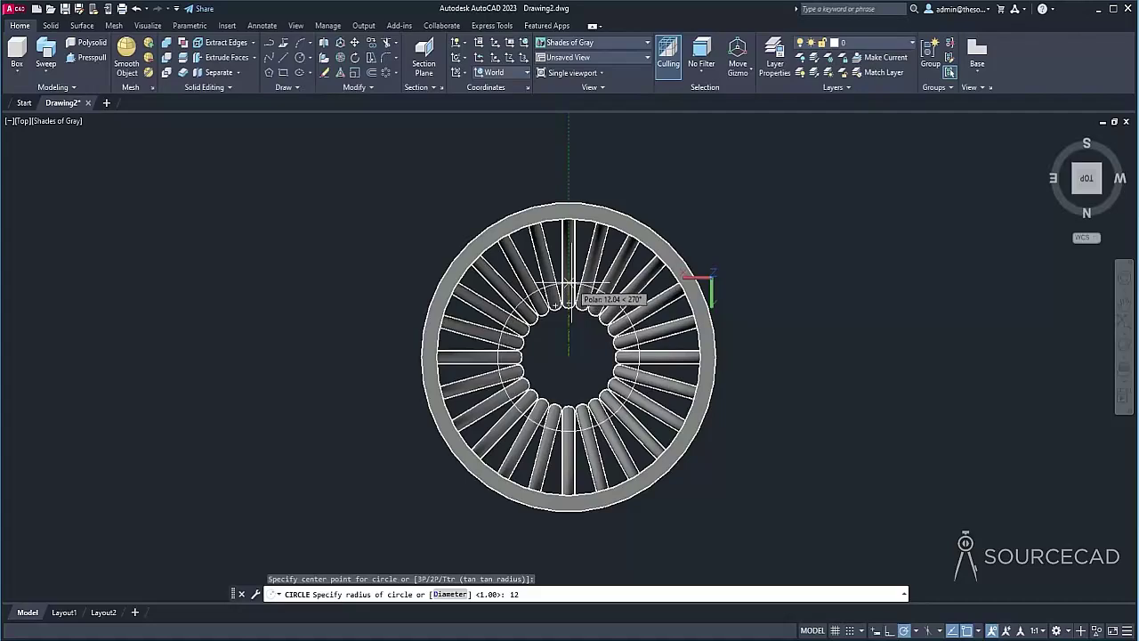
{"action": "key", "text": "Return"}
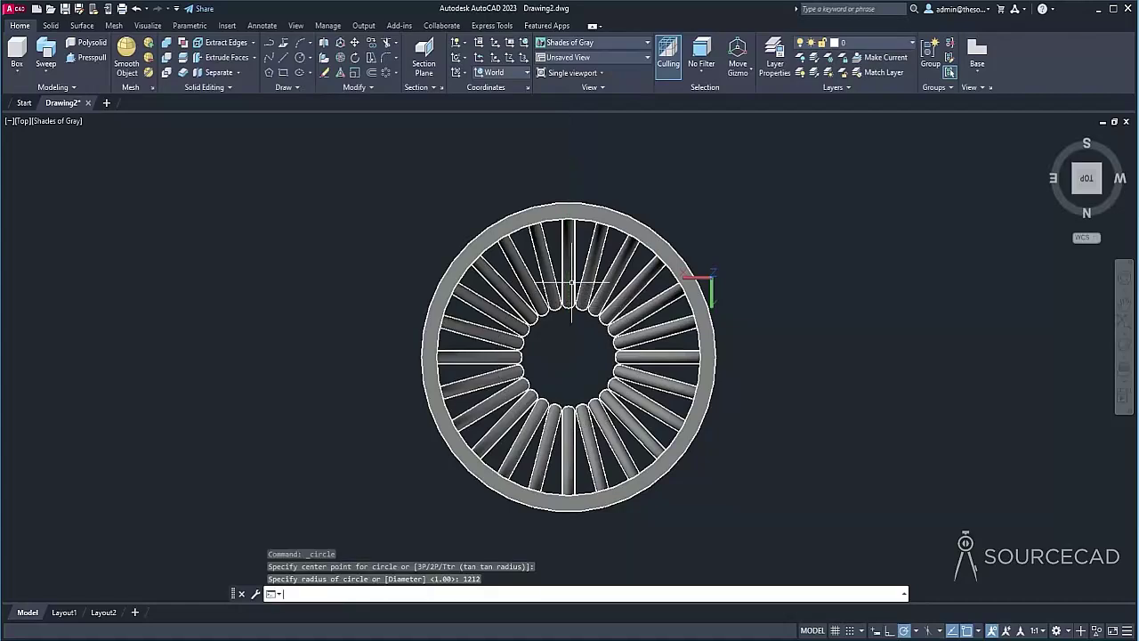
Step: Correct the oversized circle's radius to 12 in Quick Properties and zoom back to the basket
{"action": "middle_click", "coordinate": [363, 300]}
{"action": "middle_click", "coordinate": [366, 302]}
{"action": "left_click", "coordinate": [366, 234]}
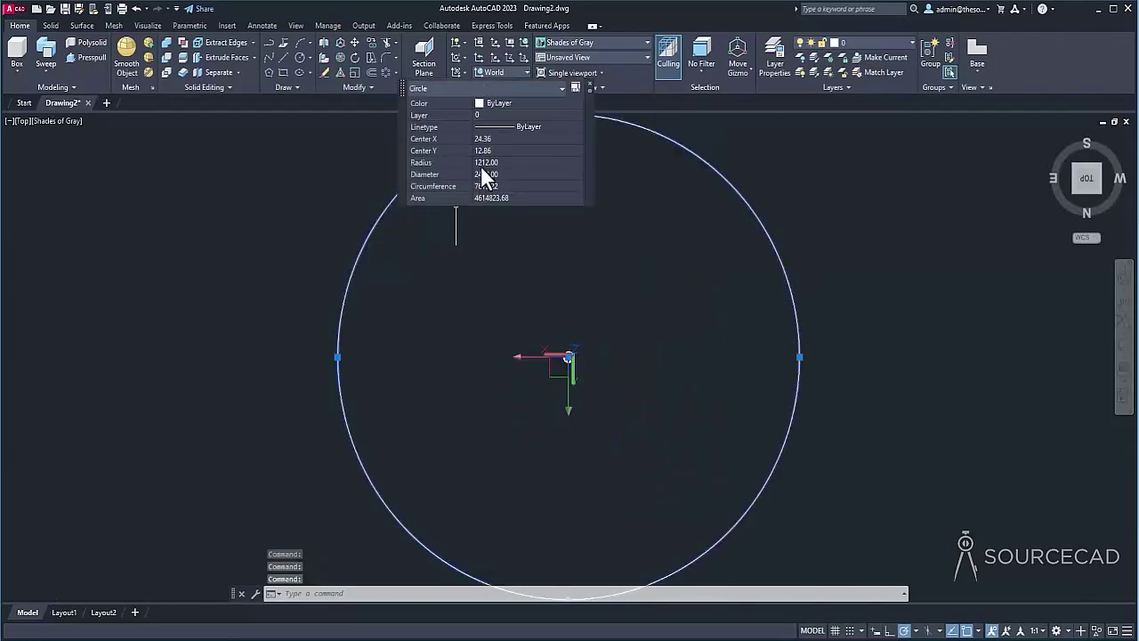
{"action": "left_click", "coordinate": [483, 164]}
{"action": "type", "text": "12"}
{"action": "key", "text": "Tab"}
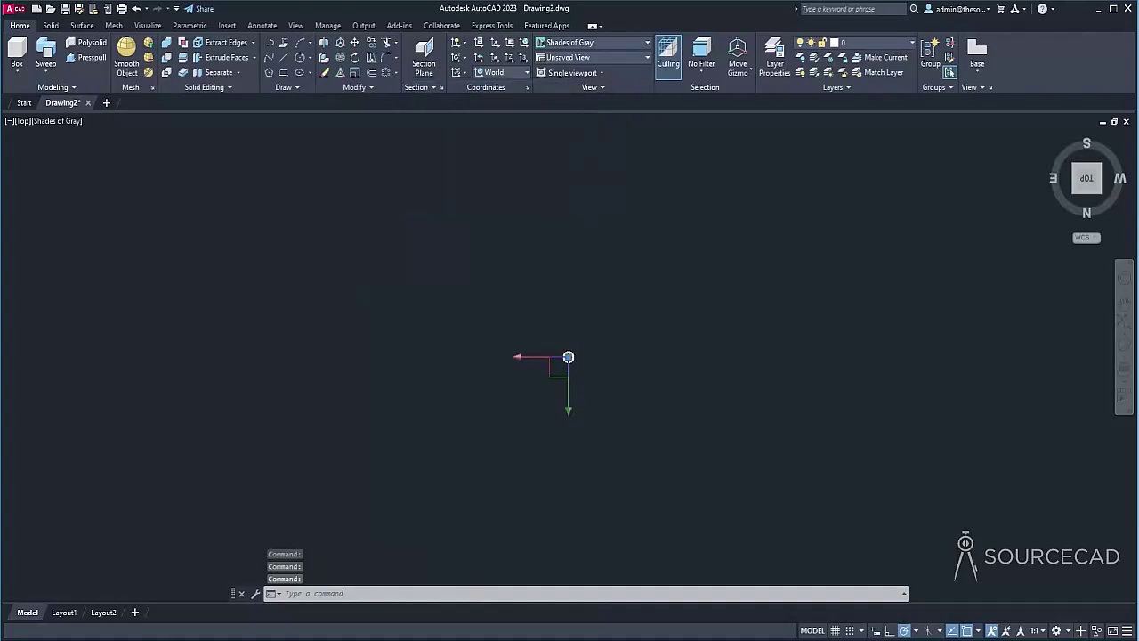
{"action": "middle_click", "coordinate": [555, 242]}
{"action": "middle_click", "coordinate": [555, 242]}
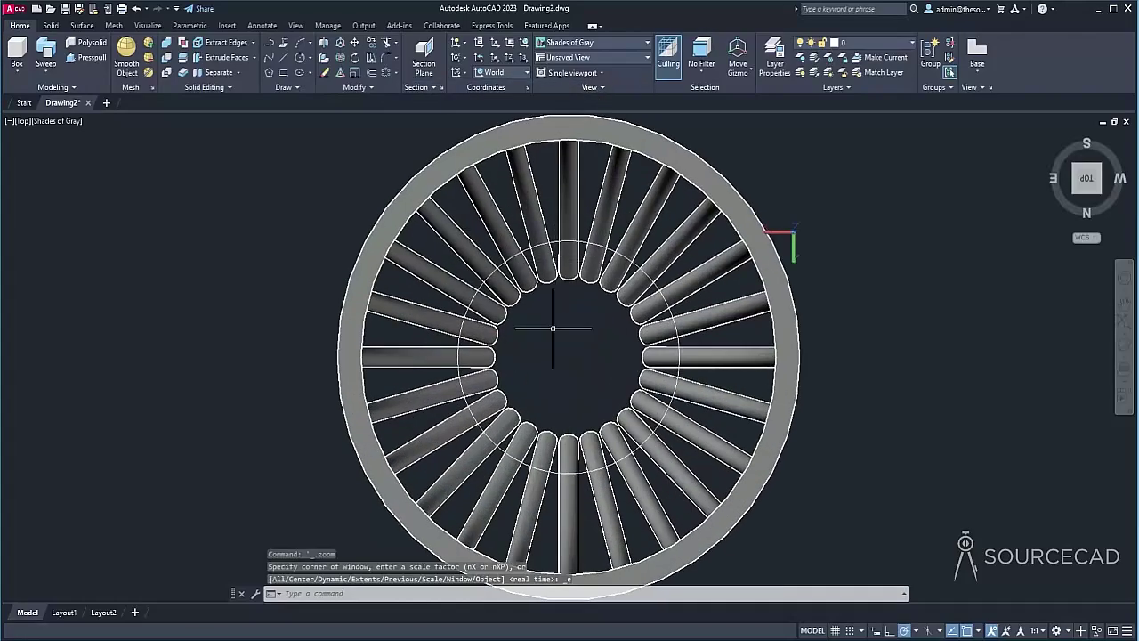
Step: Draw a radius 7.5 circle concentric with the first circle at the basket's centre
{"action": "left_click", "coordinate": [301, 59]}
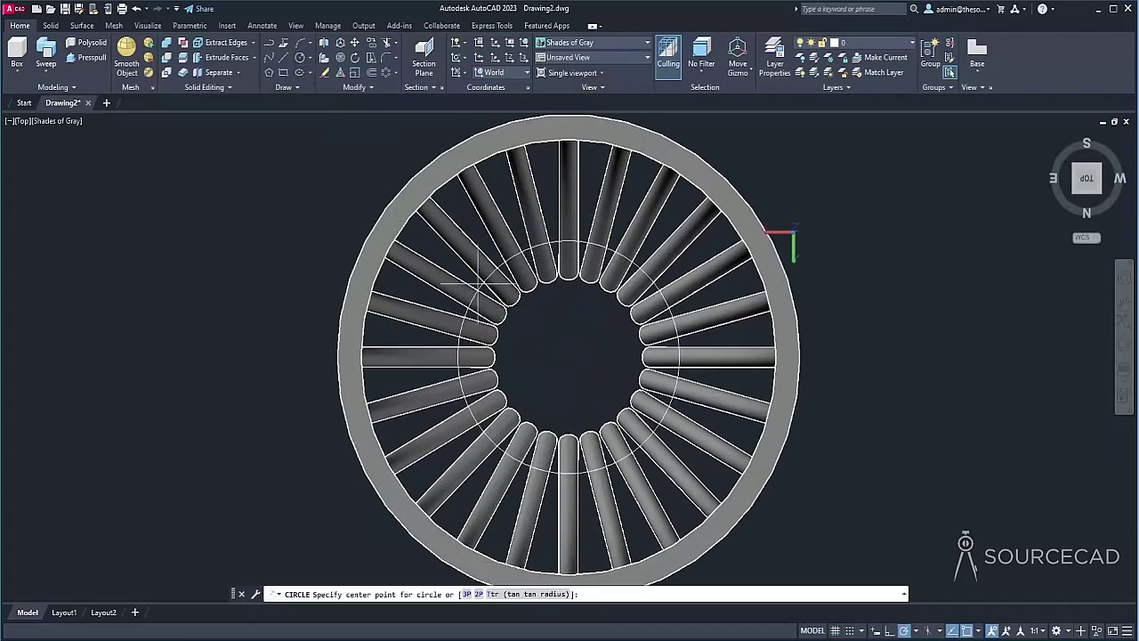
{"action": "left_click", "coordinate": [568, 356]}
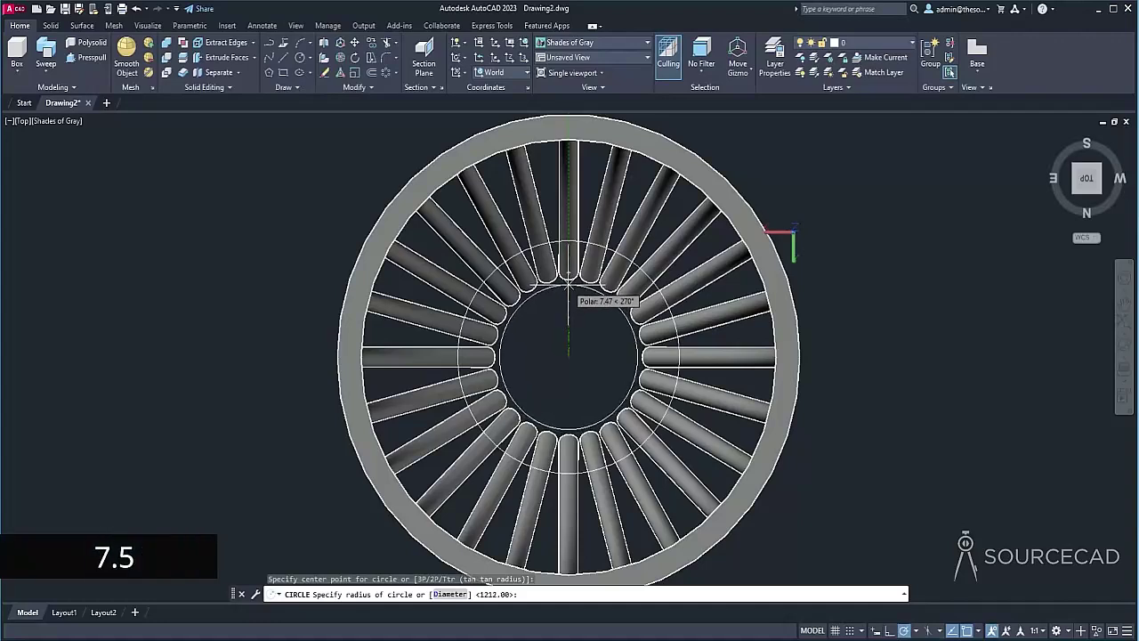
{"action": "type", "text": "5"}
{"action": "key", "text": "Return"}
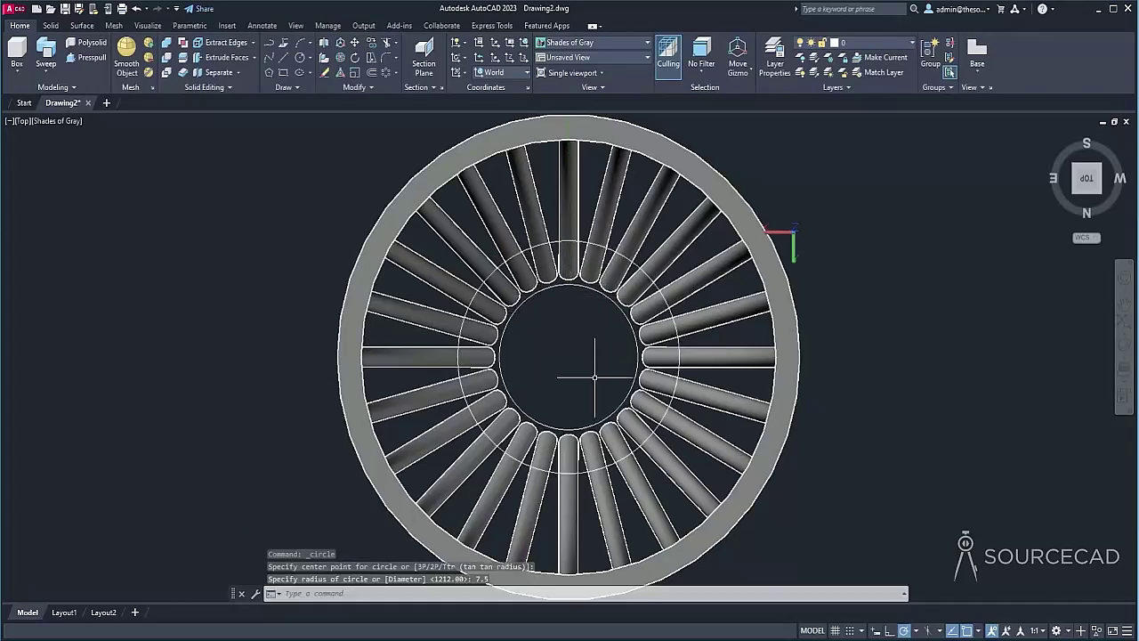
{"action": "left_click", "coordinate": [1124, 364]}
{"action": "left_click_drag", "start_coordinate": [623, 427], "coordinate": [637, 233]}
{"action": "right_click", "coordinate": [847, 189]}
{"action": "left_click", "coordinate": [872, 195]}
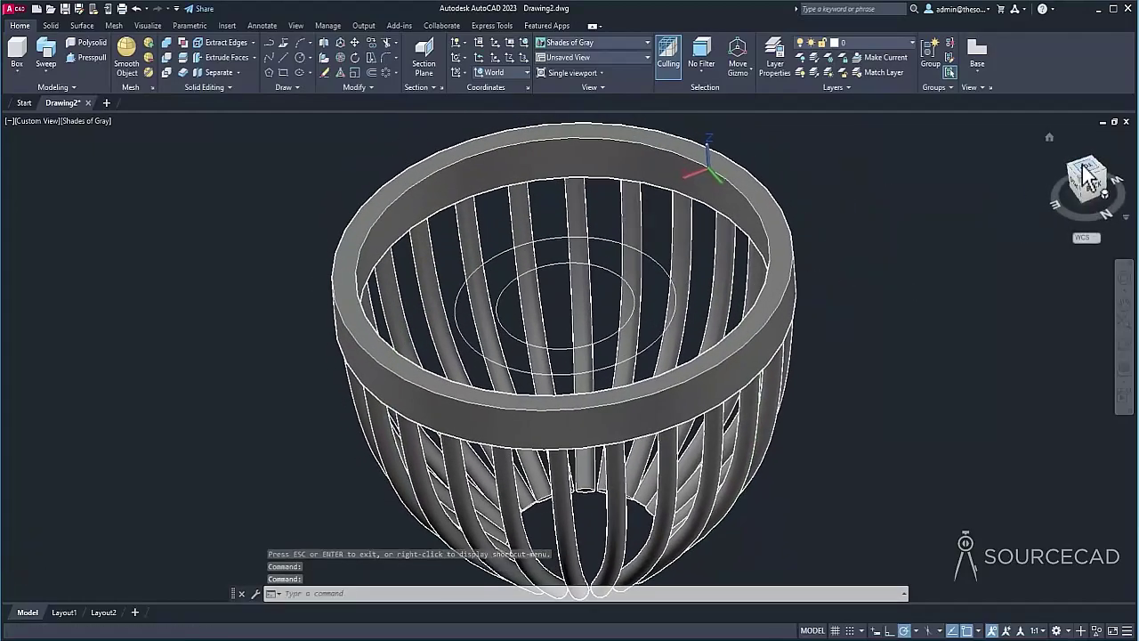
{"action": "left_click", "coordinate": [1093, 174]}
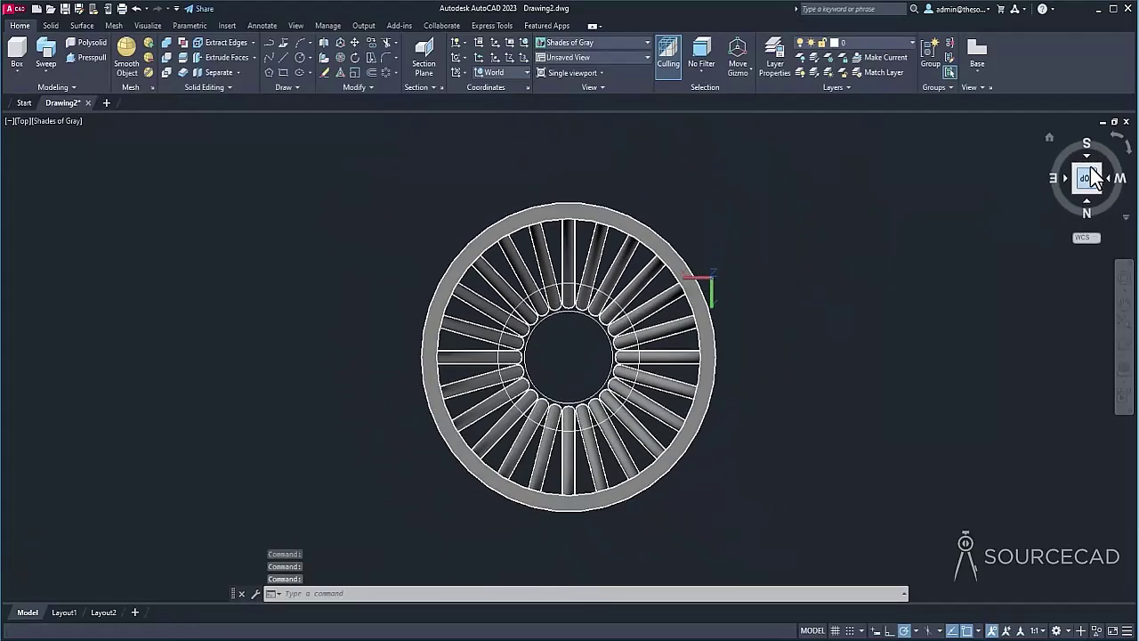
Step: Press-pull the ring area between the radius 12 and 7.5 circles up 5 units
{"action": "left_click", "coordinate": [86, 57]}
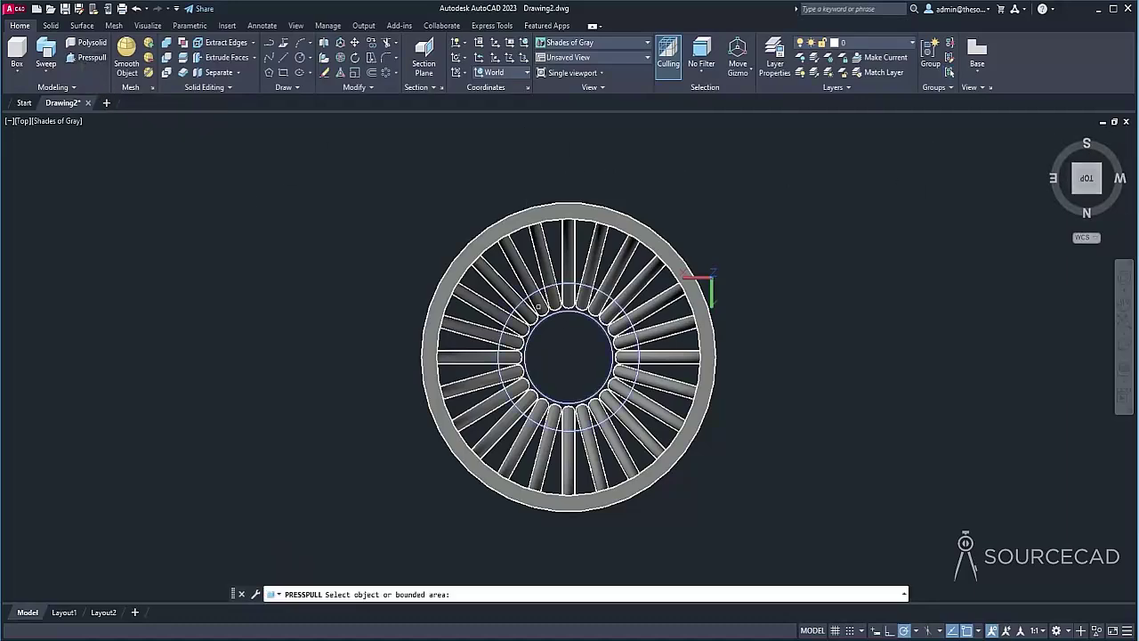
{"action": "left_click", "coordinate": [537, 306]}
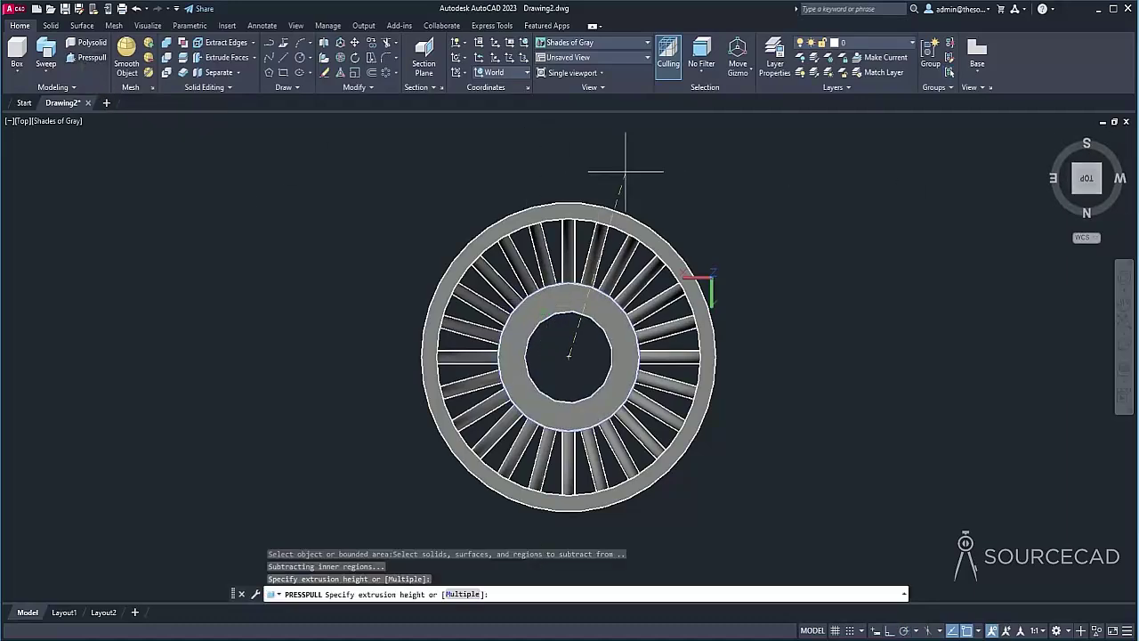
{"action": "type", "text": "5"}
{"action": "key", "text": "Return"}
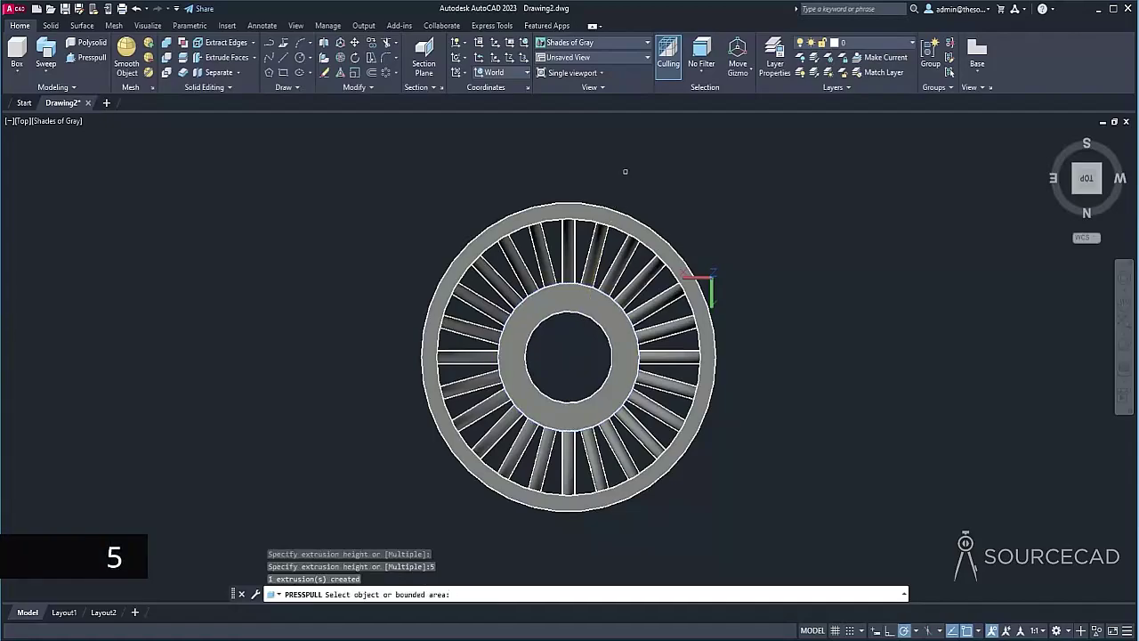
{"action": "key", "text": "Return"}
Step: Tilt the view into 3D, then switch to the ViewCube's Back view
{"action": "left_click", "coordinate": [1124, 349]}
{"action": "left_click_drag", "start_coordinate": [559, 436], "coordinate": [536, 323]}
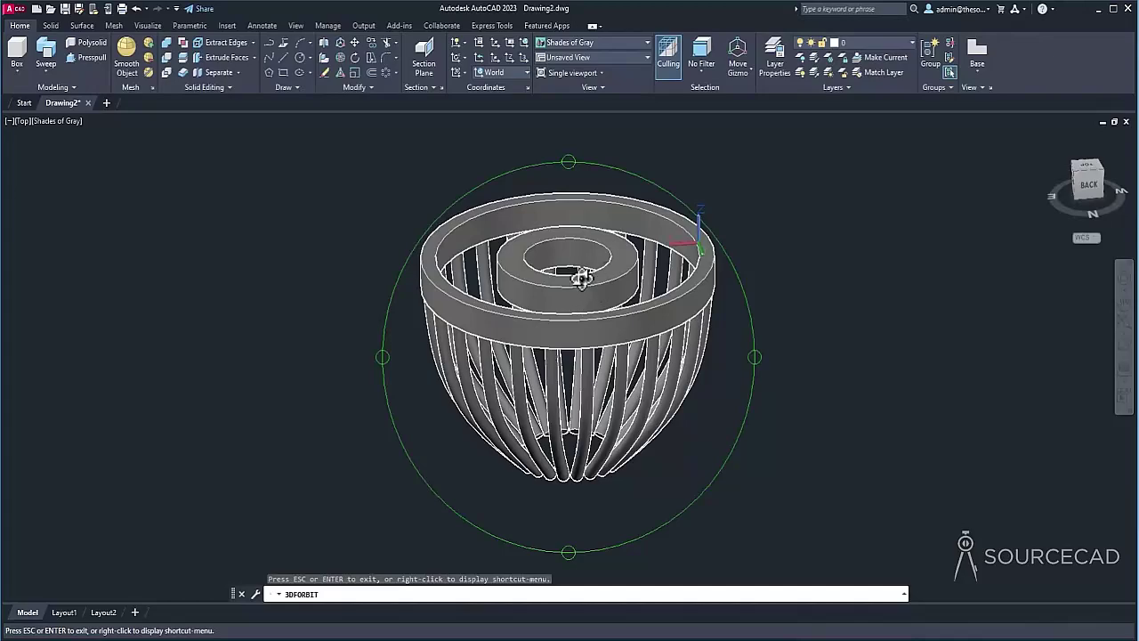
{"action": "right_click", "coordinate": [808, 198]}
{"action": "left_click", "coordinate": [821, 201]}
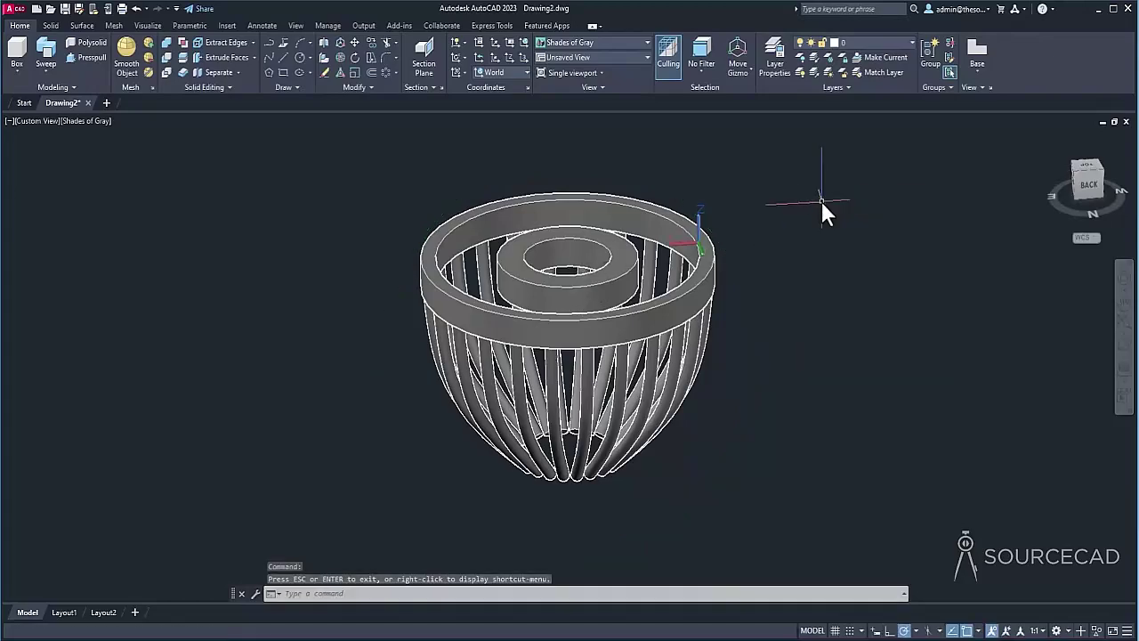
{"action": "left_click", "coordinate": [1089, 185]}
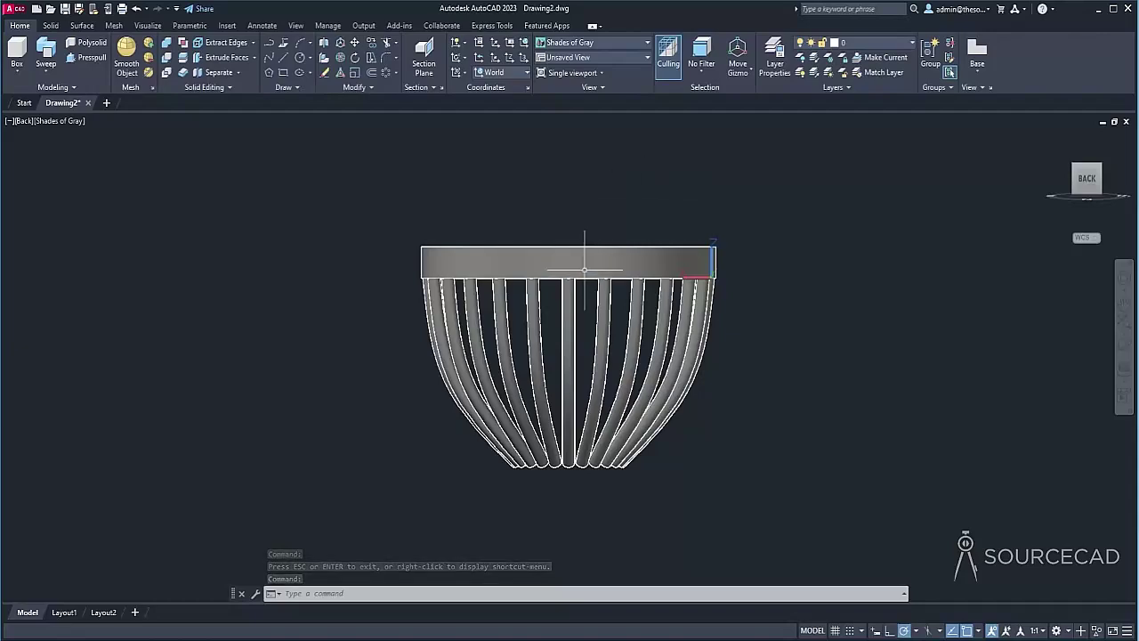
Step: Hide the basket's top rim ring
{"action": "left_click", "coordinate": [647, 262]}
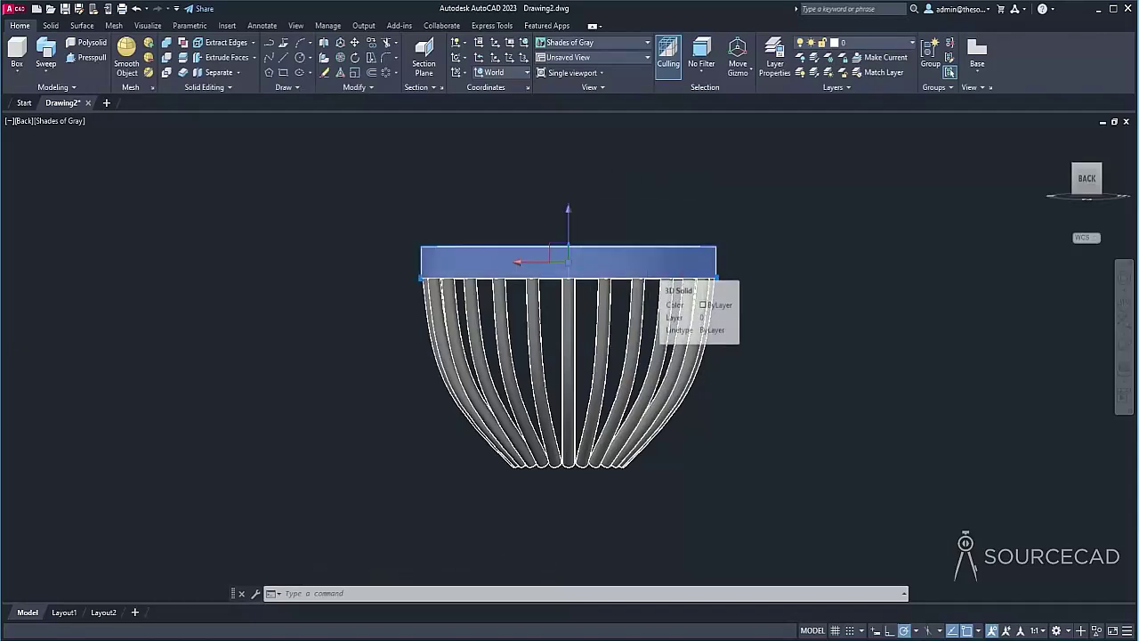
{"action": "right_click", "coordinate": [647, 264]}
{"action": "mouse_move", "coordinate": [748, 325]}
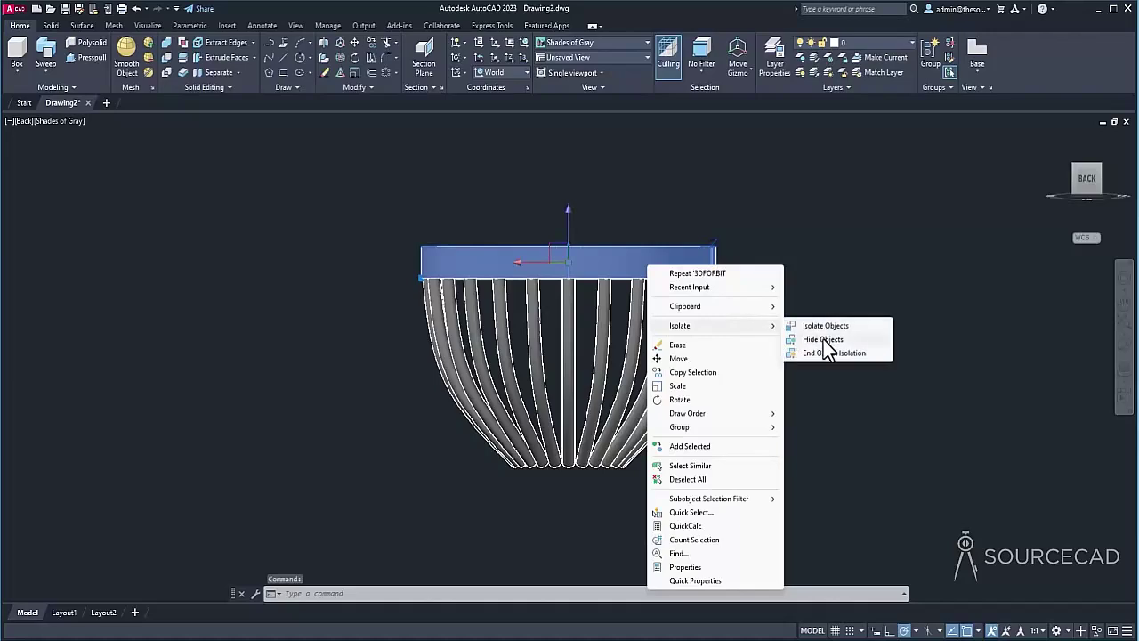
{"action": "left_click", "coordinate": [824, 339]}
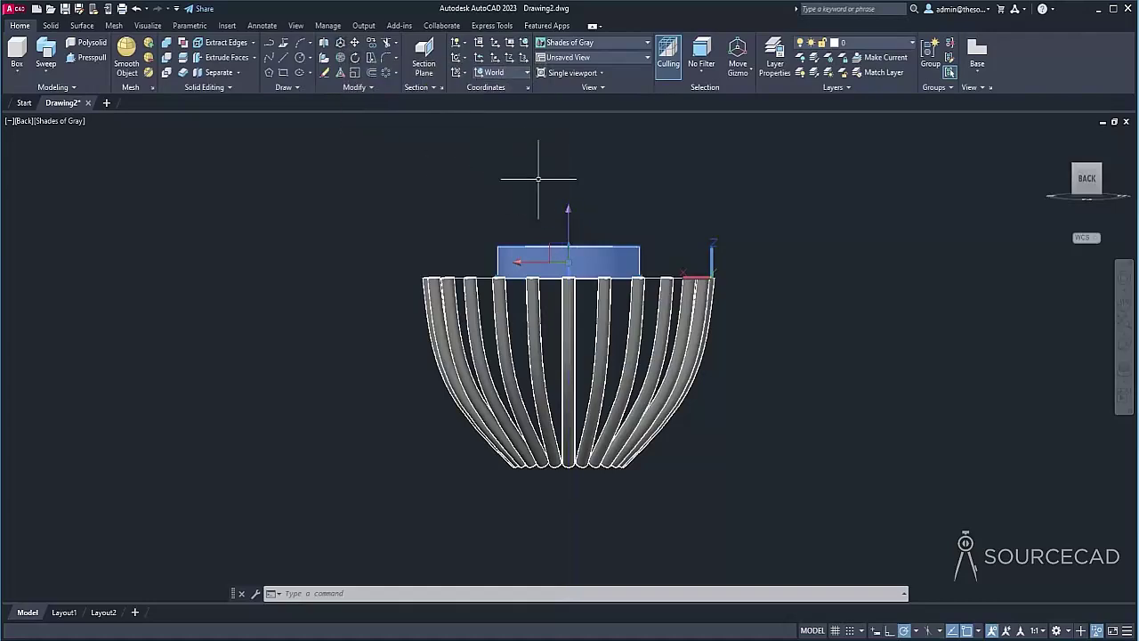
Step: Cancel the vertical move so the hub stays put, then orbit to look down into the basket
{"action": "left_click", "coordinate": [569, 210]}
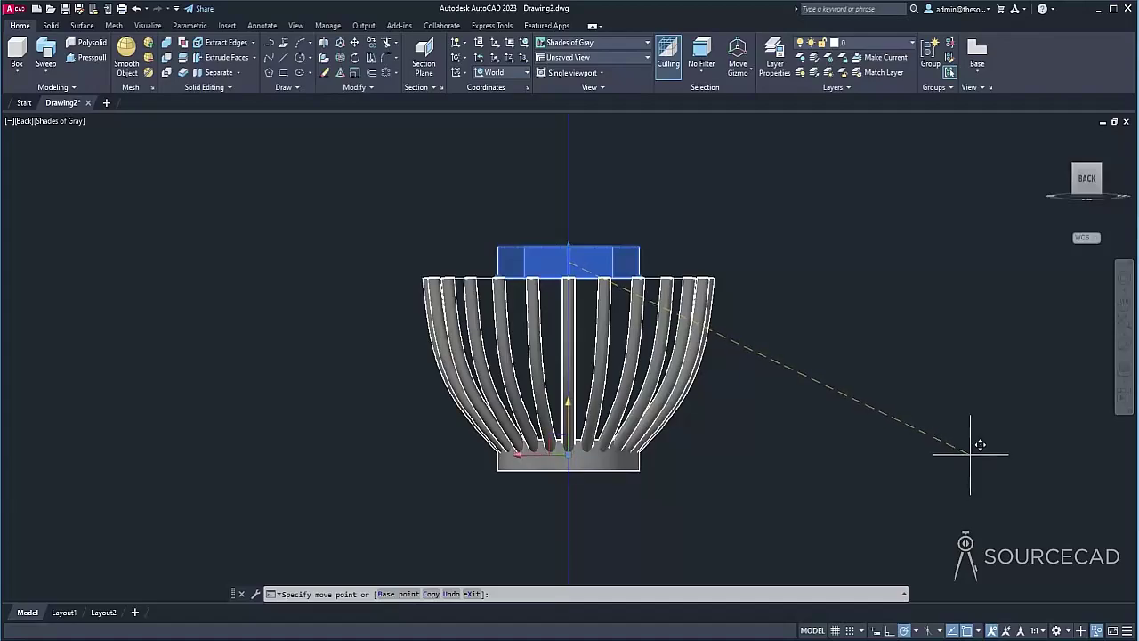
{"action": "key", "text": "Escape"}
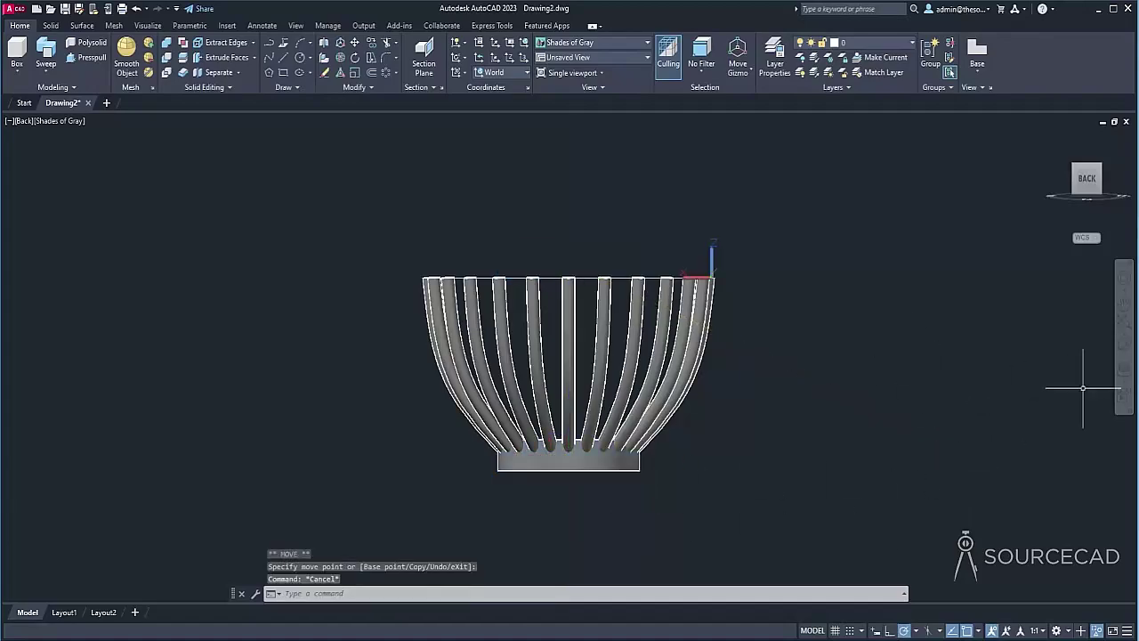
{"action": "left_click", "coordinate": [1121, 352]}
{"action": "left_click_drag", "start_coordinate": [597, 275], "coordinate": [610, 485]}
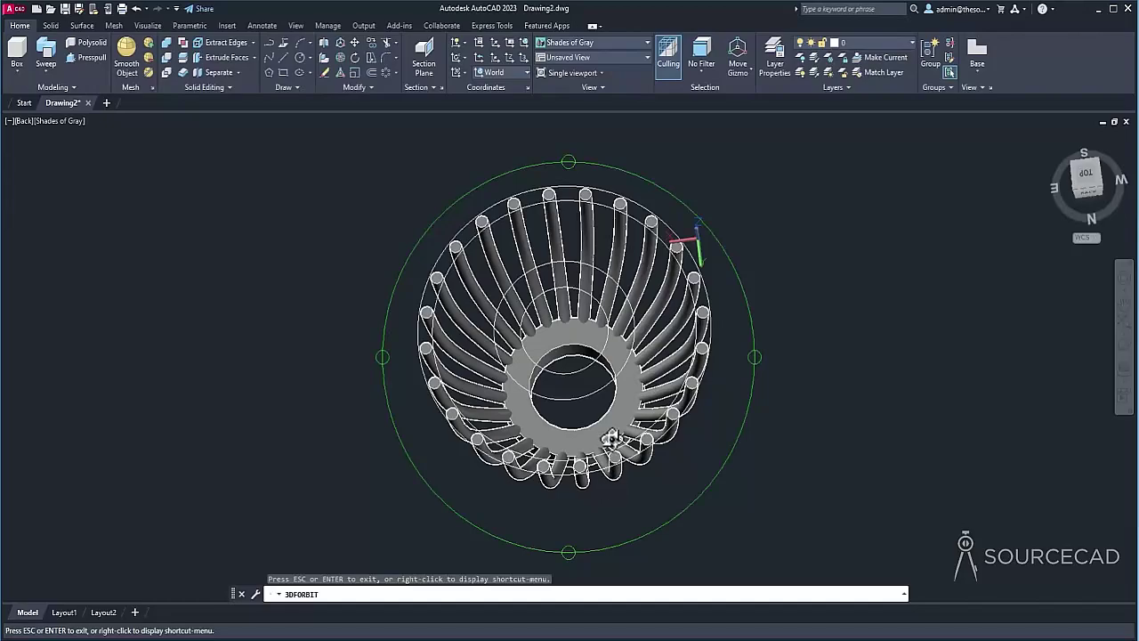
Step: Delete the four leftover guide circles using Select Similar
{"action": "right_click", "coordinate": [389, 211]}
{"action": "left_click", "coordinate": [398, 222]}
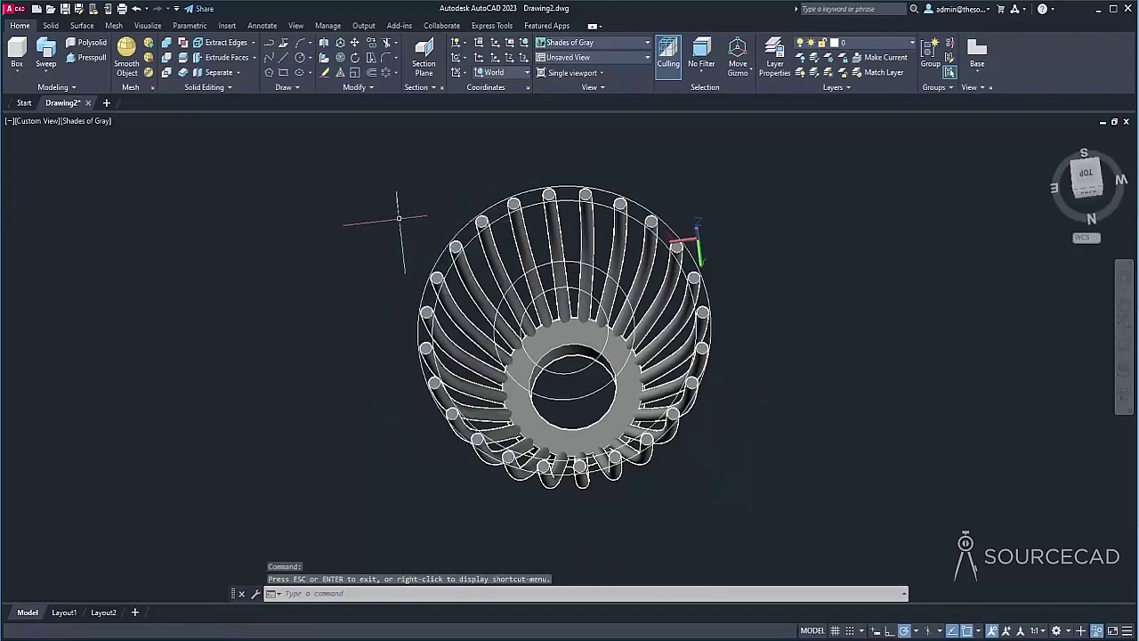
{"action": "left_click", "coordinate": [458, 242]}
{"action": "right_click", "coordinate": [411, 210]}
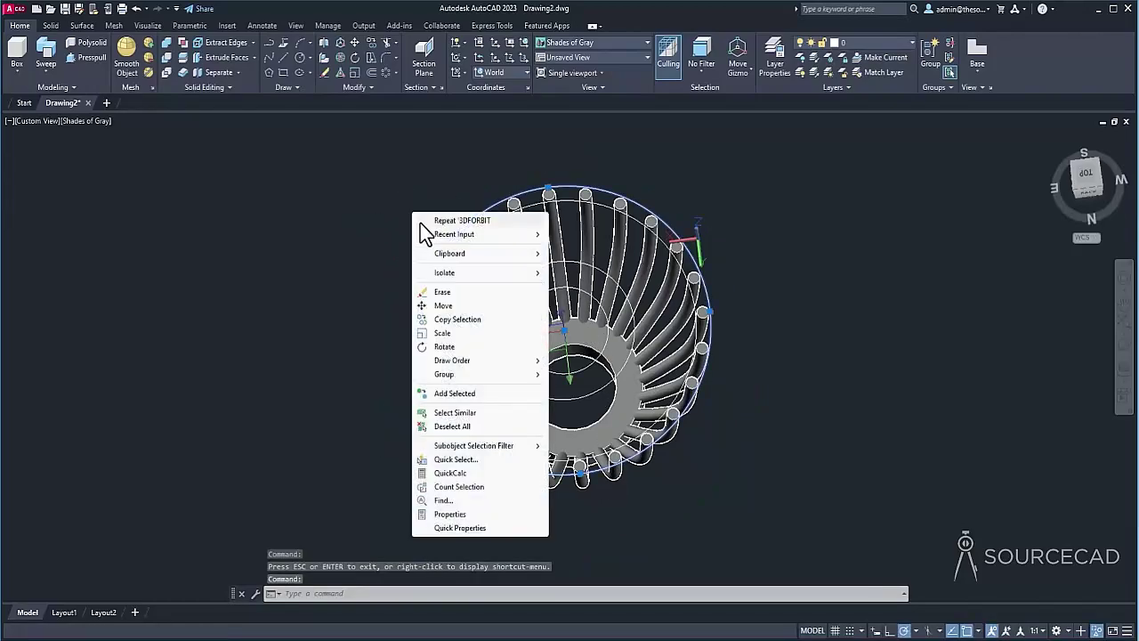
{"action": "left_click", "coordinate": [491, 414]}
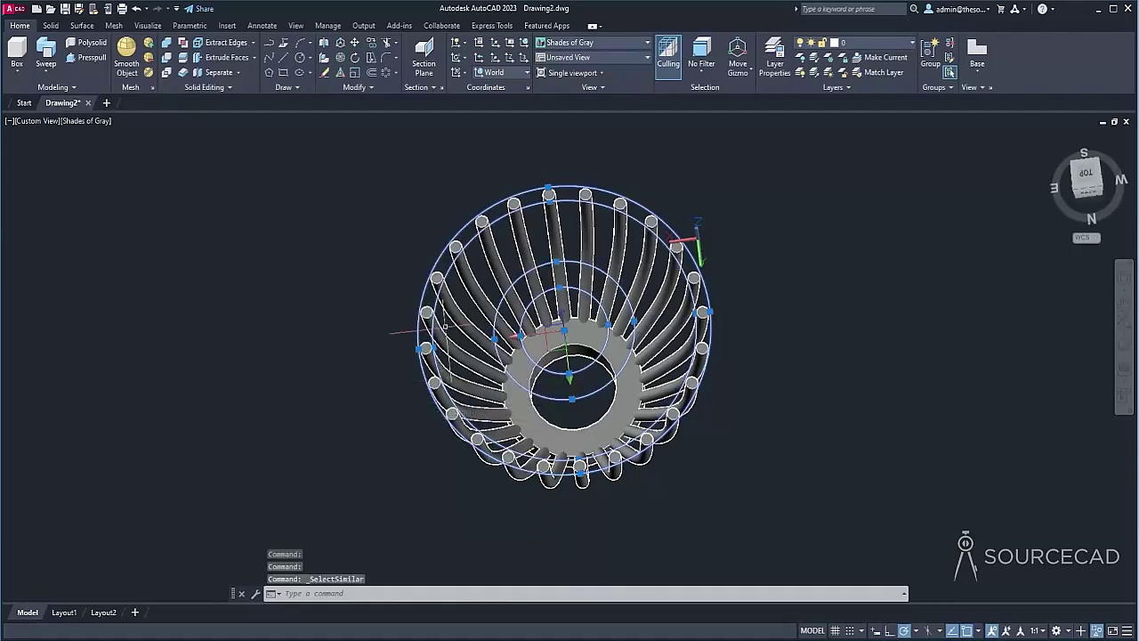
{"action": "key", "text": "Delete"}
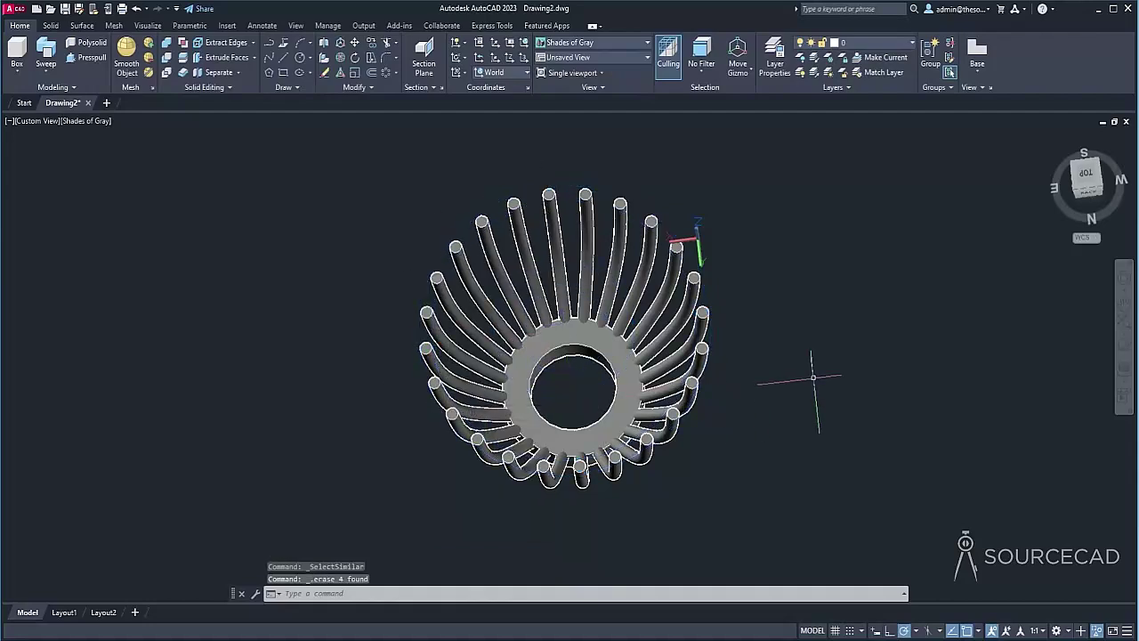
Step: Unhide the rim ring with End Object Isolation and orbit to an angled view
{"action": "right_click", "coordinate": [361, 223]}
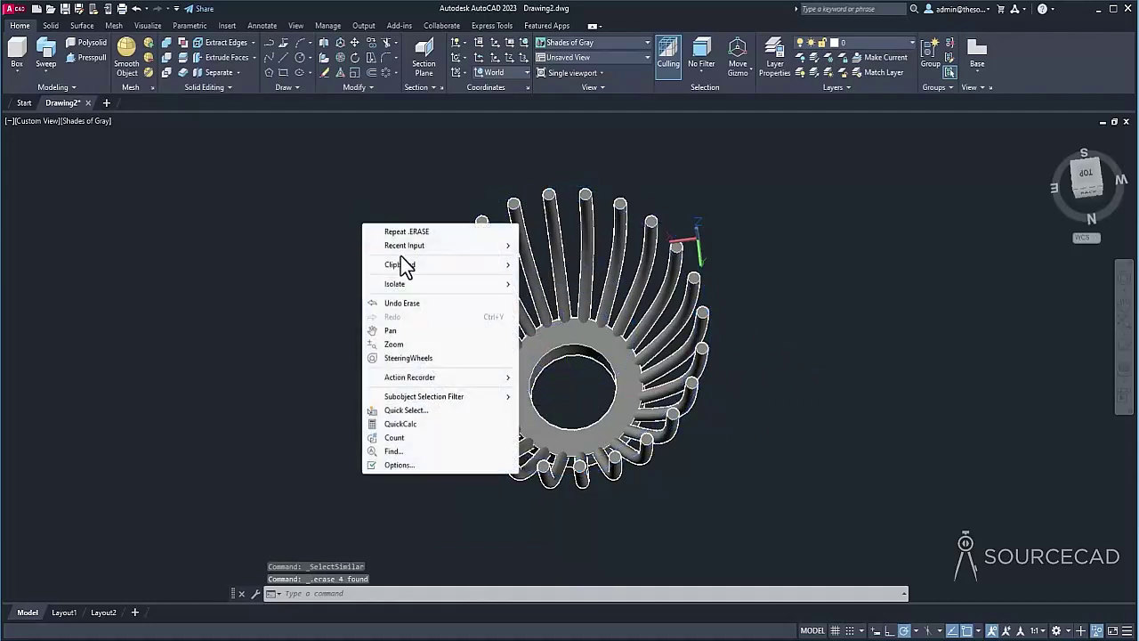
{"action": "mouse_move", "coordinate": [436, 284]}
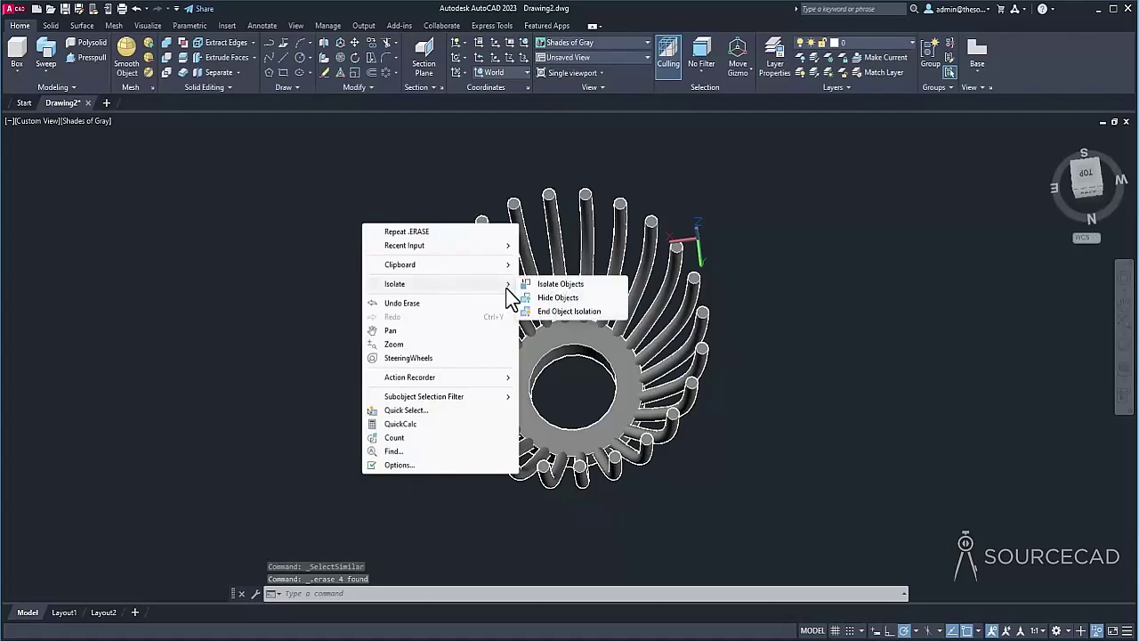
{"action": "left_click", "coordinate": [551, 311]}
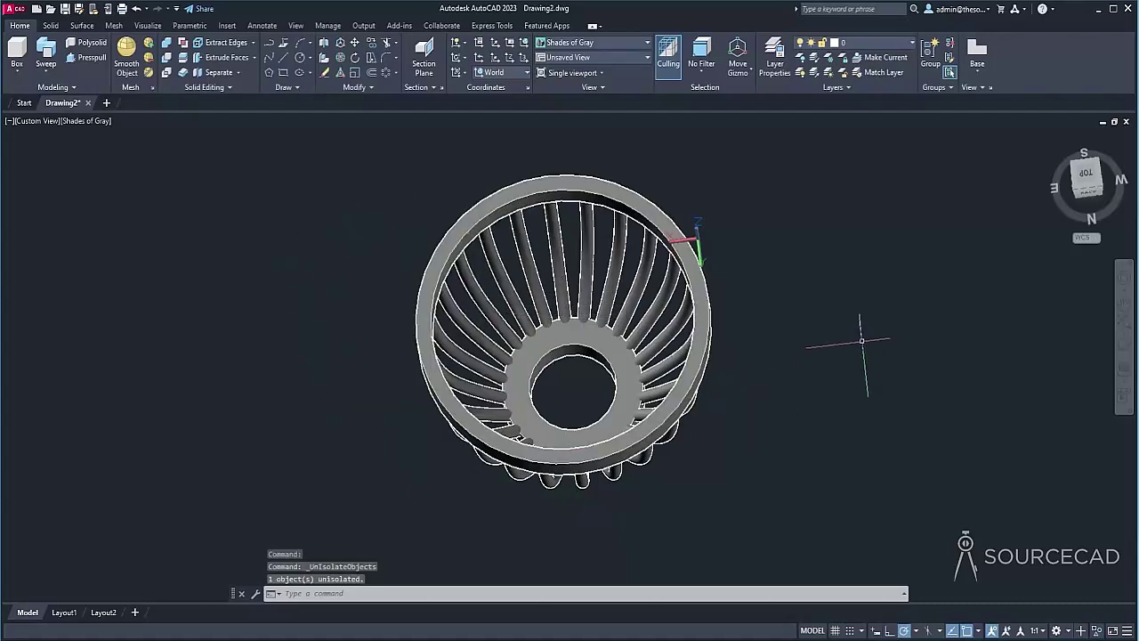
{"action": "left_click", "coordinate": [1122, 351]}
{"action": "left_click_drag", "start_coordinate": [573, 414], "coordinate": [622, 236]}
Step: Union all 26 rim, slat and base pieces into a single solid
{"action": "right_click", "coordinate": [712, 160]}
{"action": "left_click", "coordinate": [739, 177]}
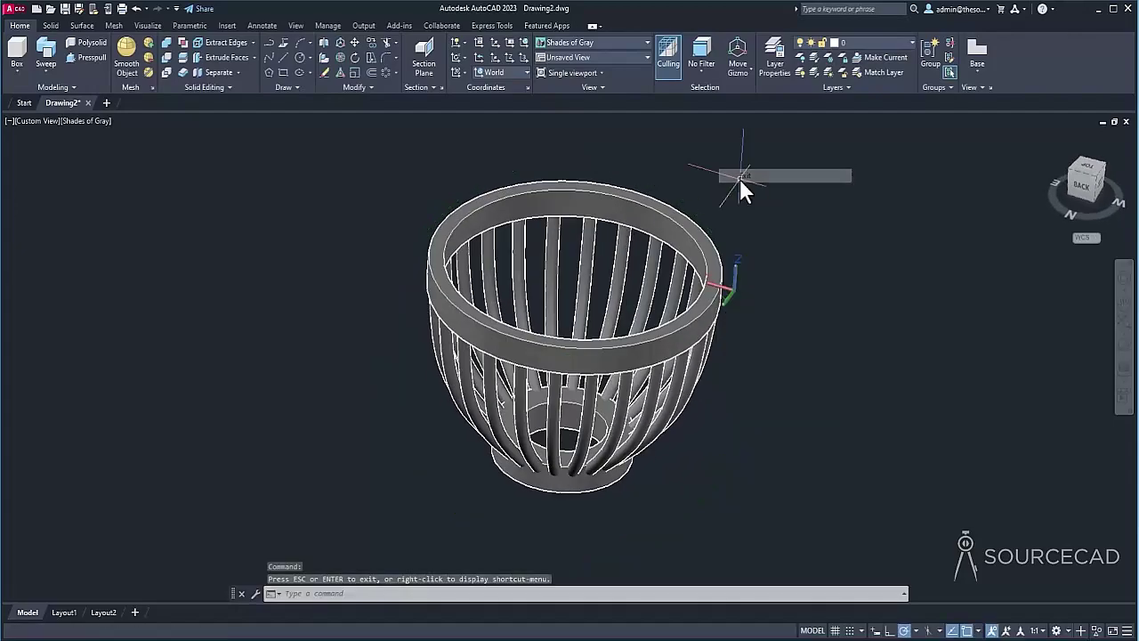
{"action": "left_click", "coordinate": [165, 41]}
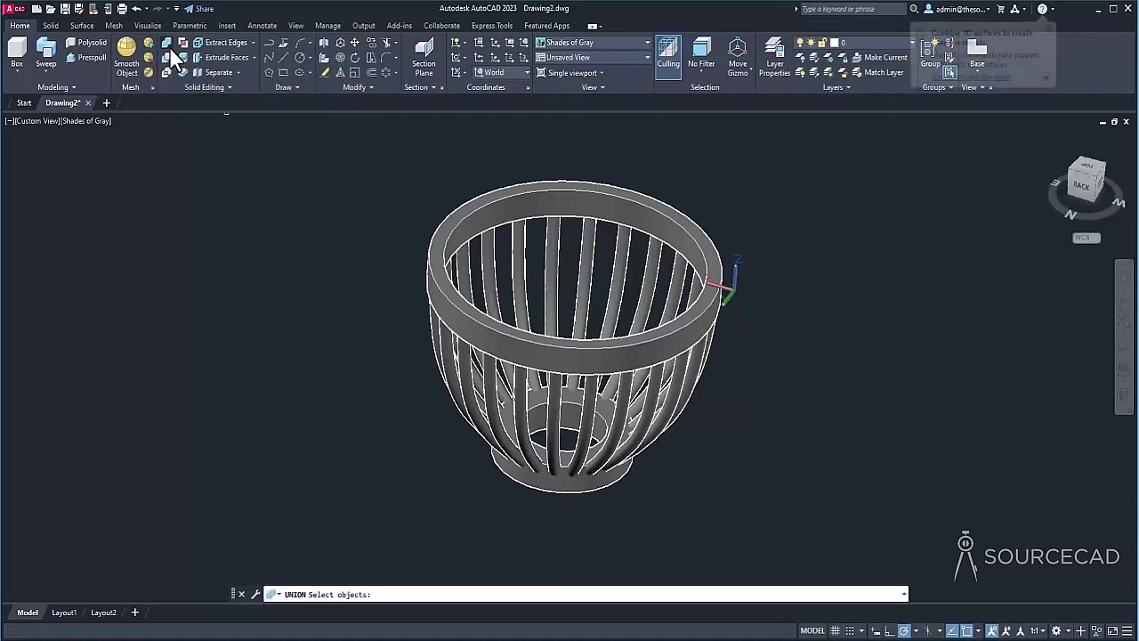
{"action": "left_click", "coordinate": [369, 140]}
{"action": "left_click", "coordinate": [772, 523]}
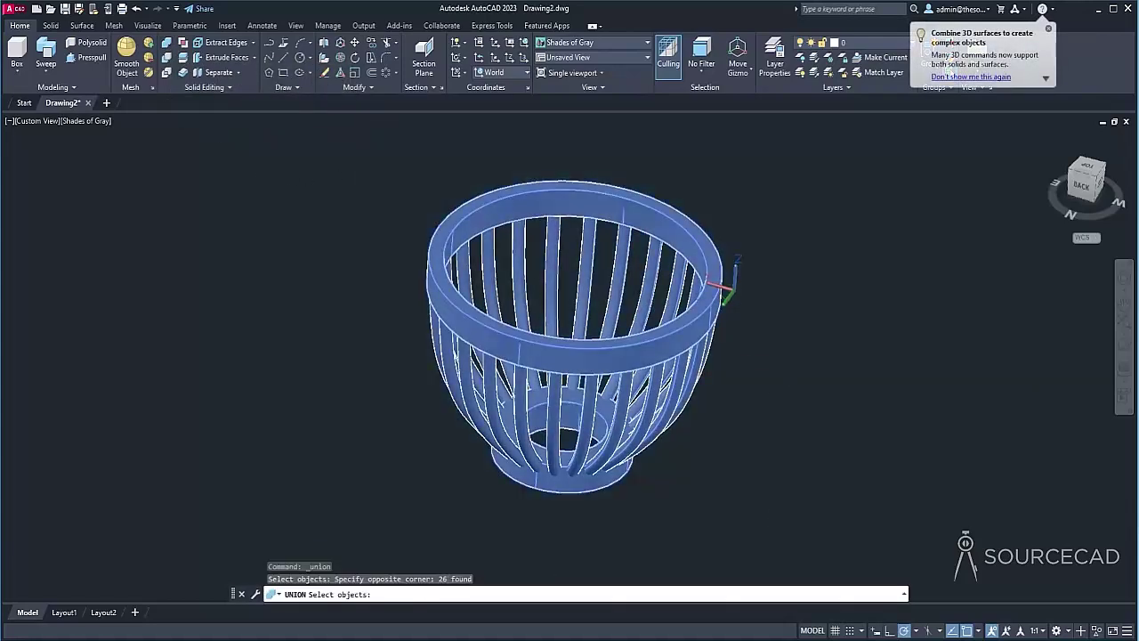
{"action": "key", "text": "Return"}
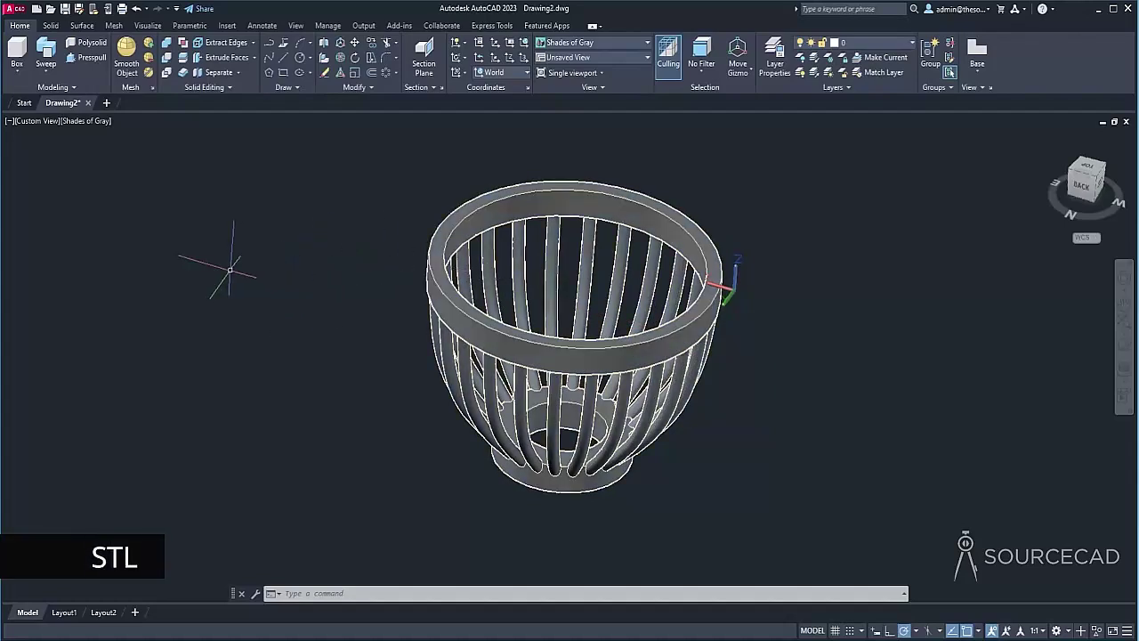
Step: Export the basket solid in Lithography (*.stl) format as '3D print' on the Desktop
{"action": "left_click", "coordinate": [17, 10]}
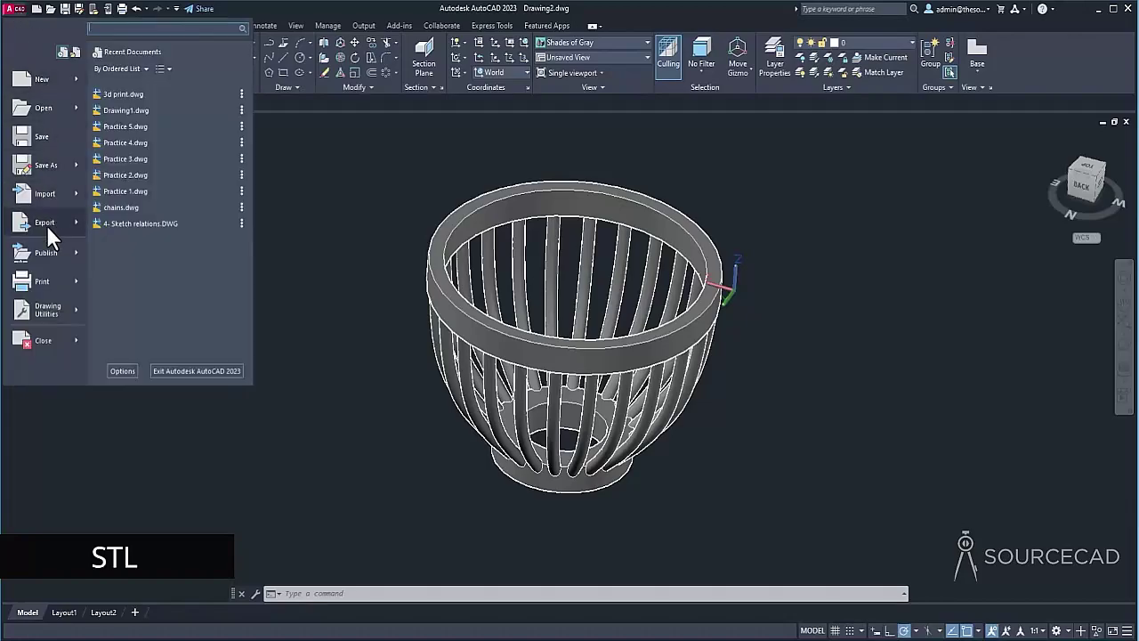
{"action": "mouse_move", "coordinate": [47, 224]}
{"action": "left_click", "coordinate": [157, 275]}
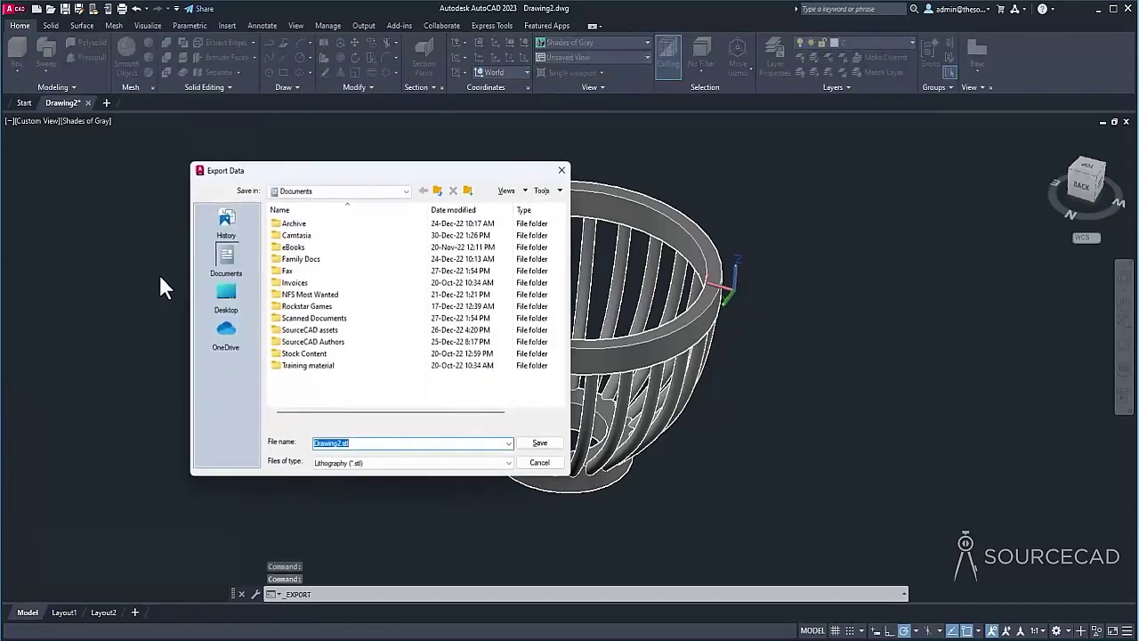
{"action": "left_click", "coordinate": [391, 463]}
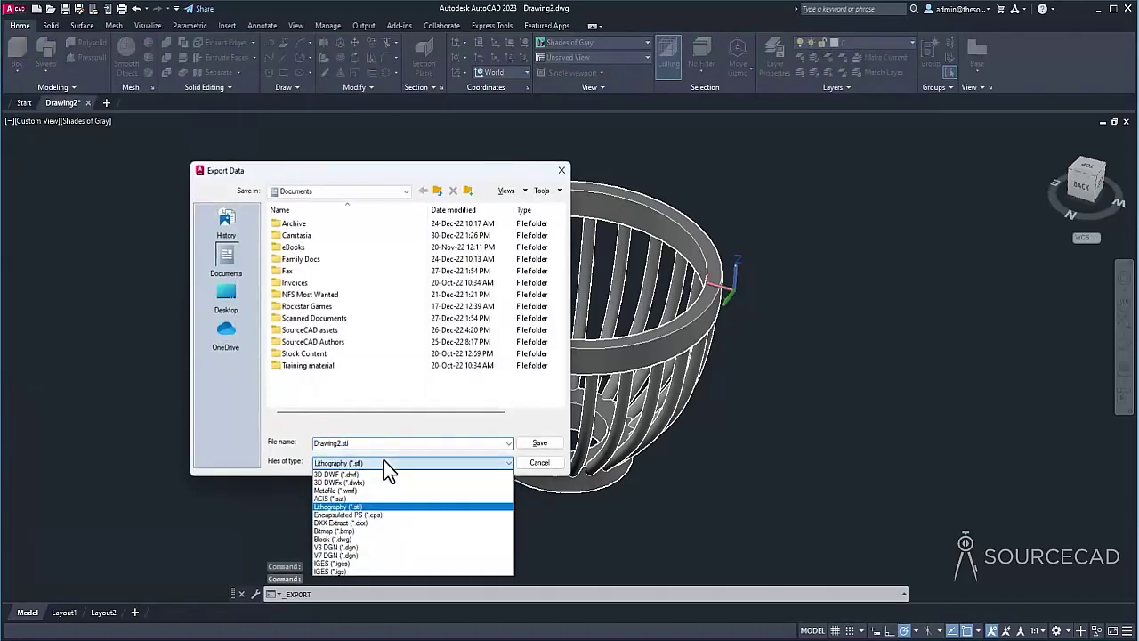
{"action": "left_click", "coordinate": [383, 507]}
{"action": "left_click", "coordinate": [229, 302]}
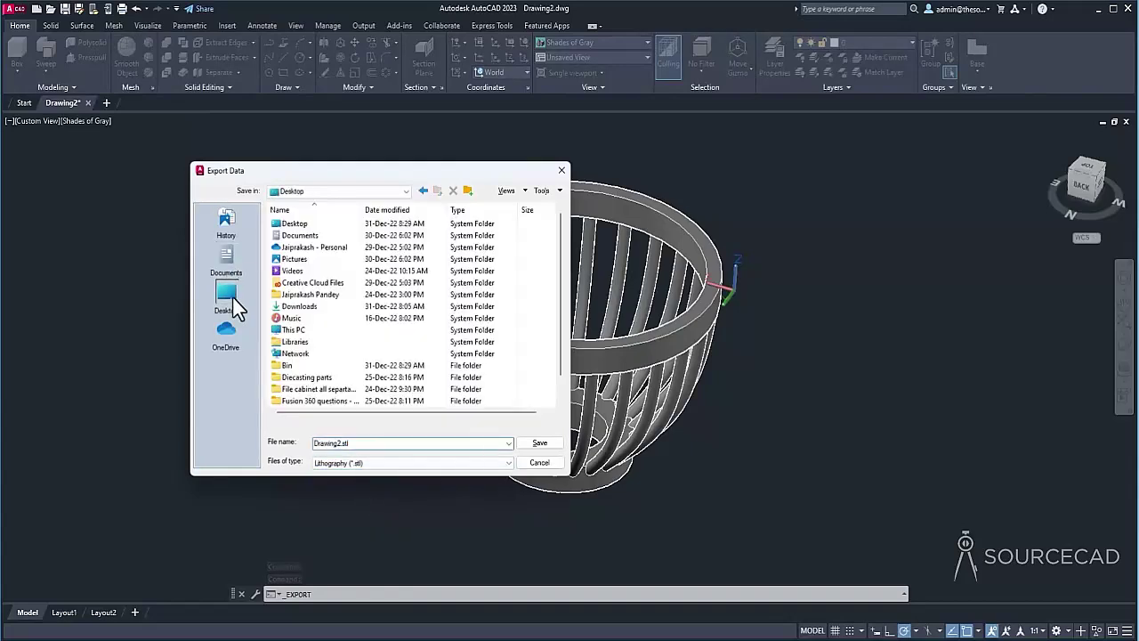
{"action": "double_click", "coordinate": [353, 443]}
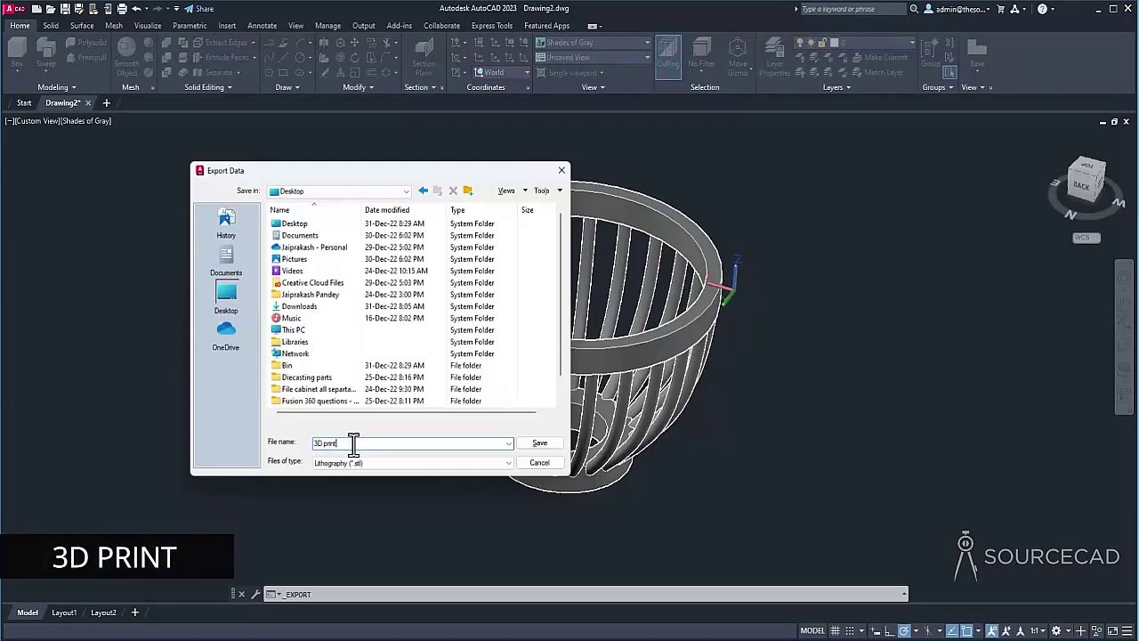
{"action": "left_click", "coordinate": [537, 445]}
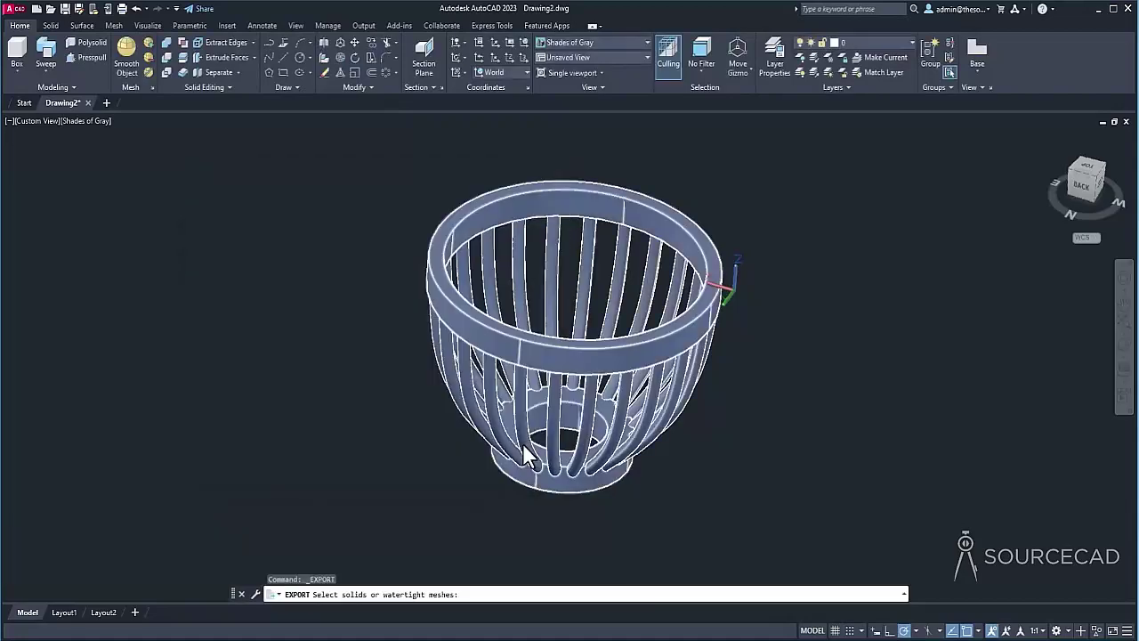
{"action": "left_click", "coordinate": [411, 158]}
{"action": "left_click", "coordinate": [747, 508]}
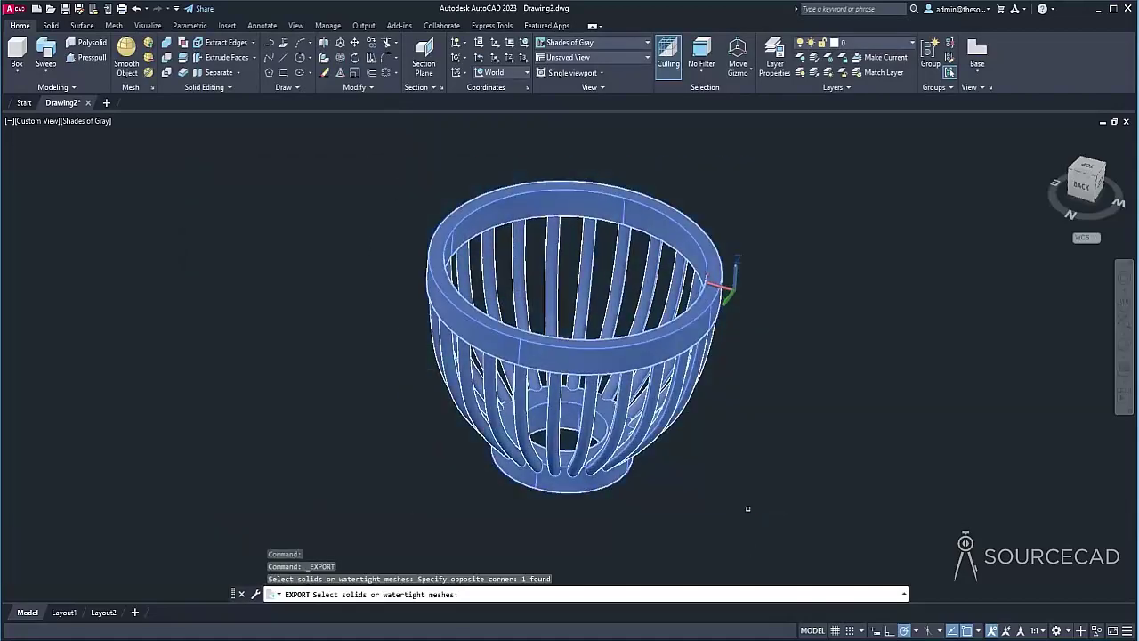
{"action": "key", "text": "Return"}
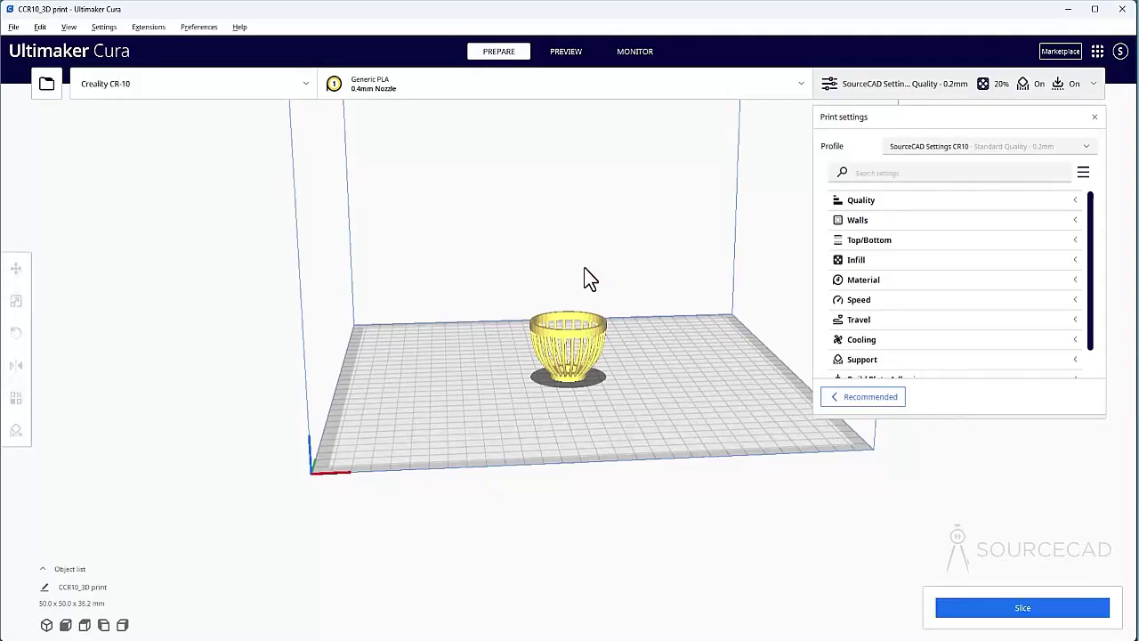
Step: Inspect and select the basket on the build plate, then slice it: 3 h 28 min, 16 g
{"action": "scroll", "coordinate": [587, 277], "scroll_direction": "down", "scroll_amount": 4}
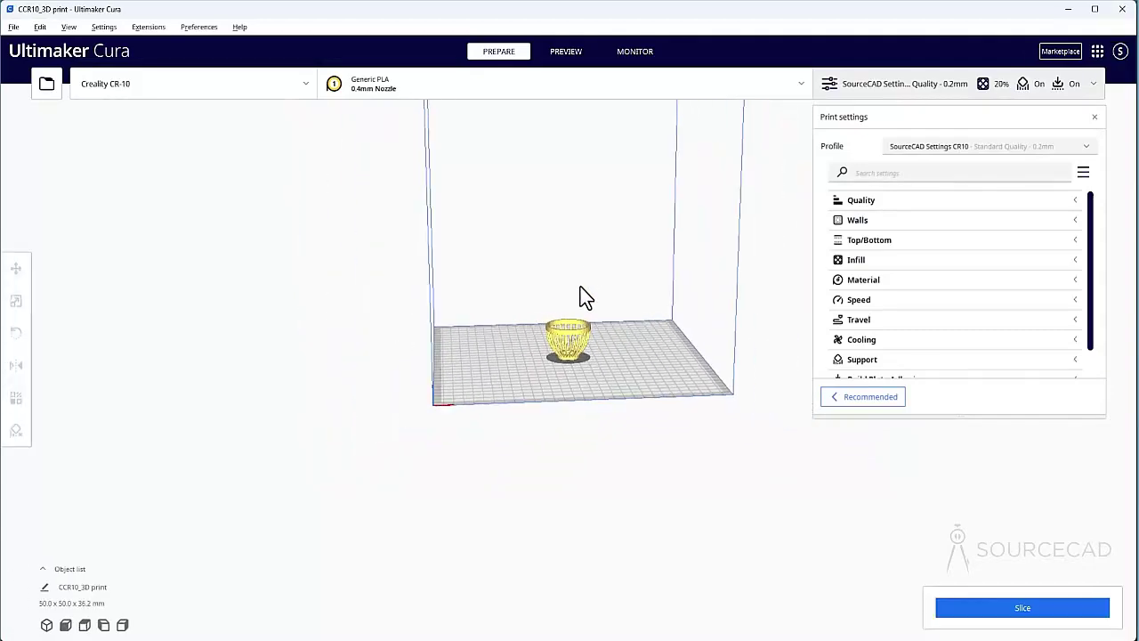
{"action": "right_click_drag", "start_coordinate": [552, 315], "coordinate": [602, 279]}
{"action": "left_click", "coordinate": [568, 336]}
{"action": "scroll", "coordinate": [560, 316], "scroll_direction": "up", "scroll_amount": 6}
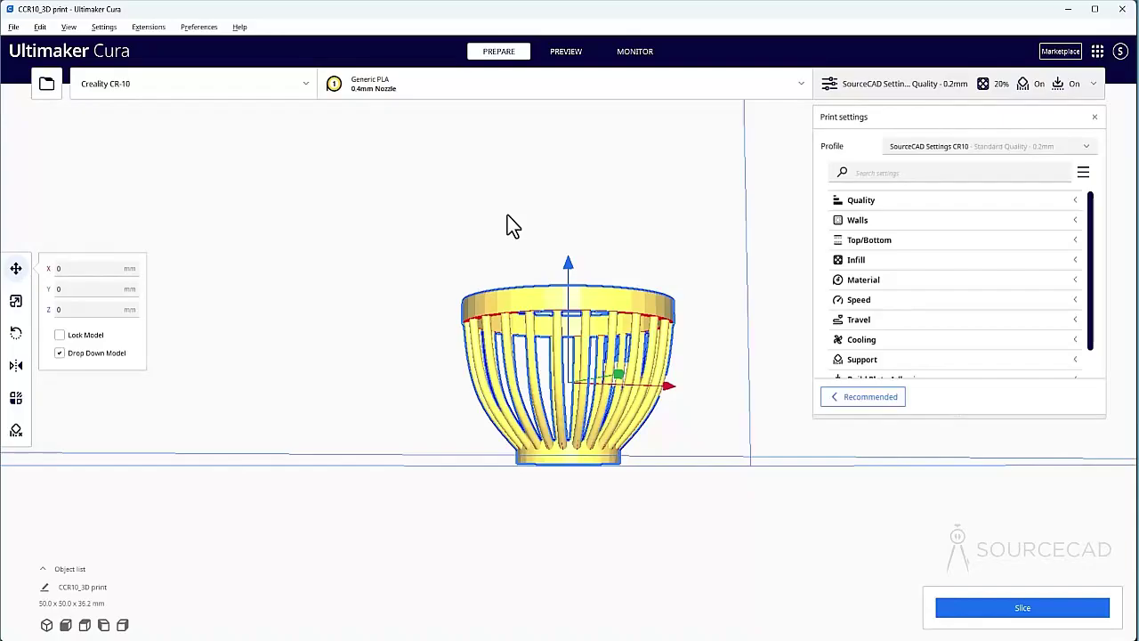
{"action": "right_click_drag", "start_coordinate": [507, 220], "coordinate": [438, 272]}
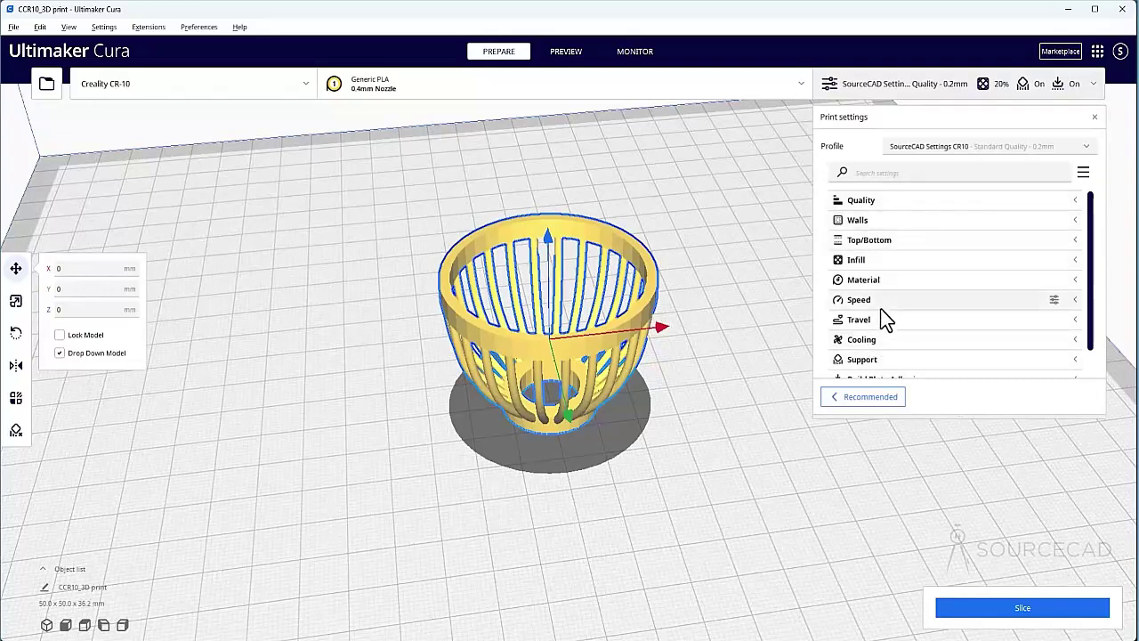
{"action": "left_click", "coordinate": [1015, 612]}
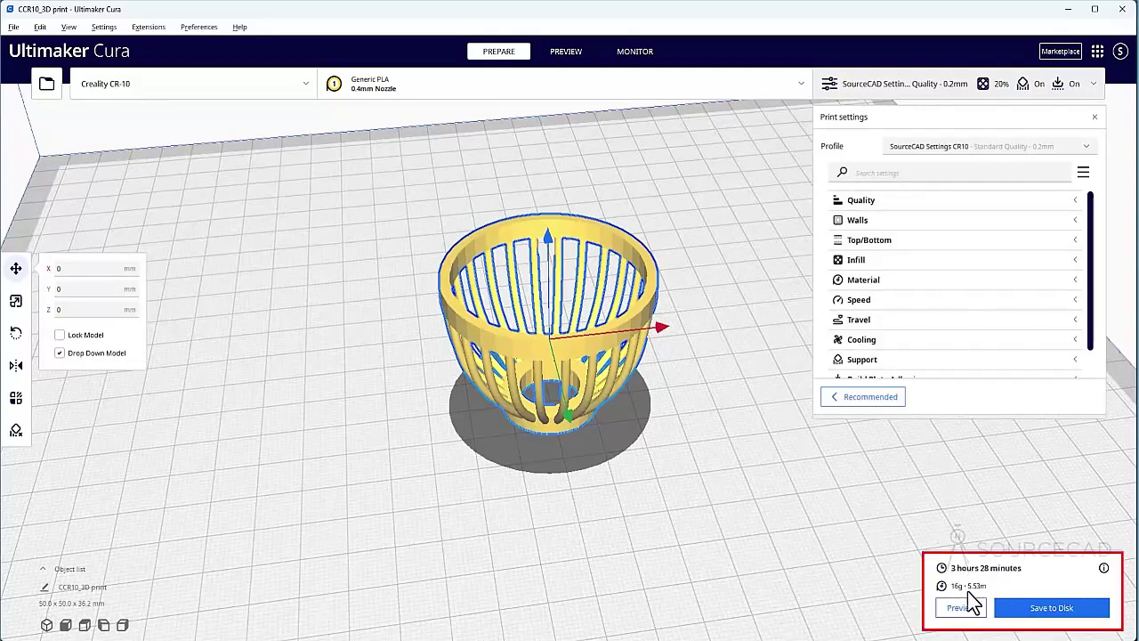
Step: Save the G-code as CCR10_3D print.gcode in the Desktop folder
{"action": "left_click", "coordinate": [1054, 610]}
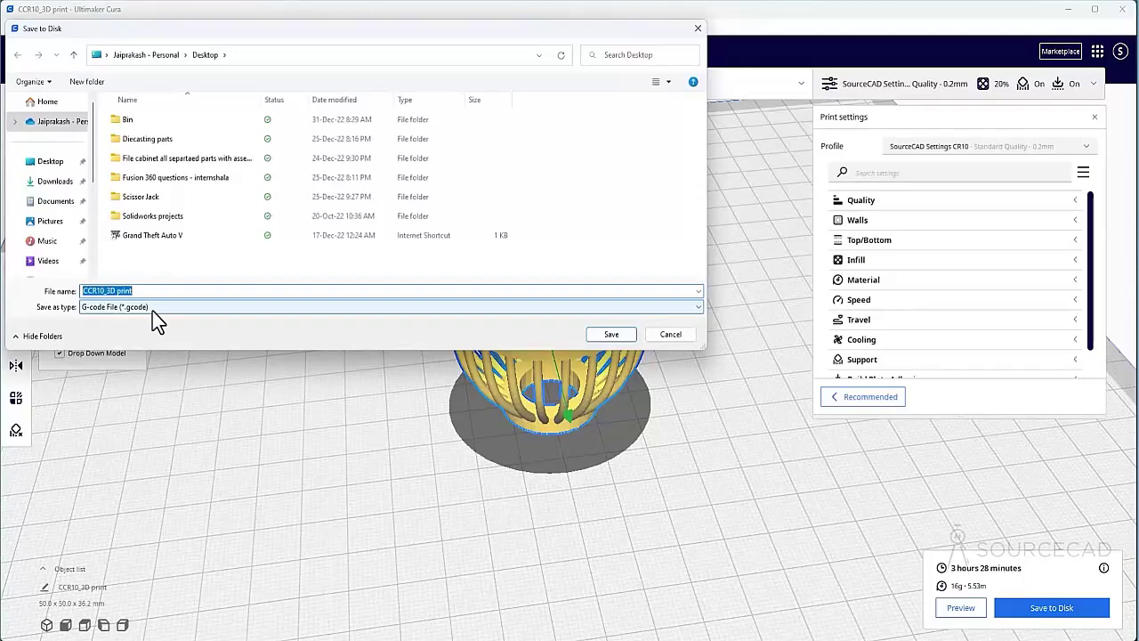
{"action": "left_click", "coordinate": [35, 162]}
{"action": "left_click", "coordinate": [610, 334]}
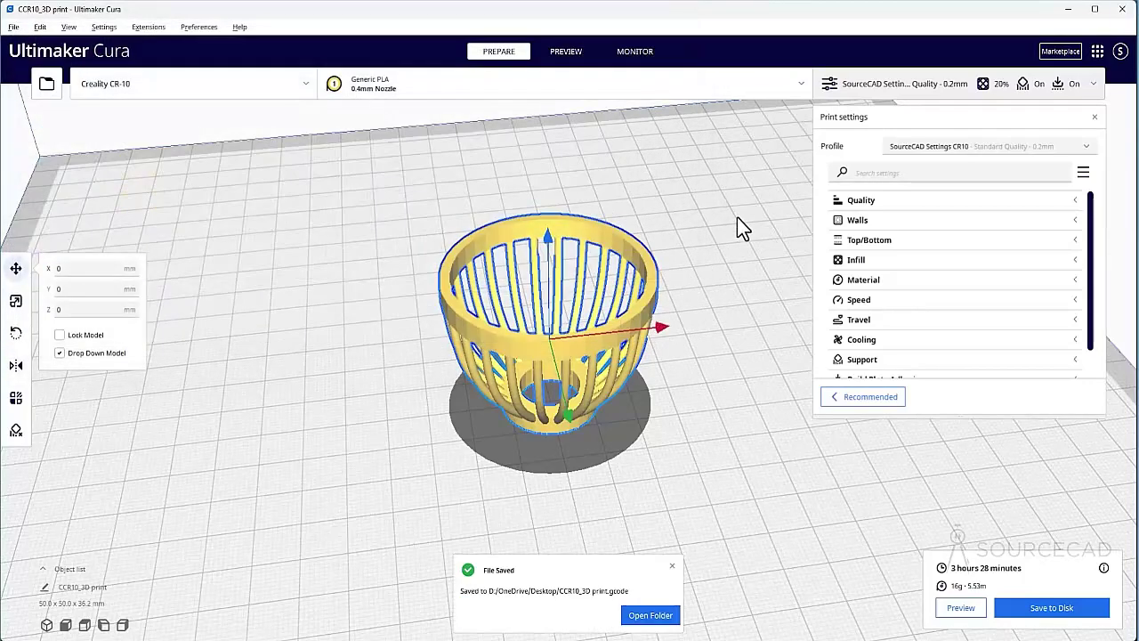